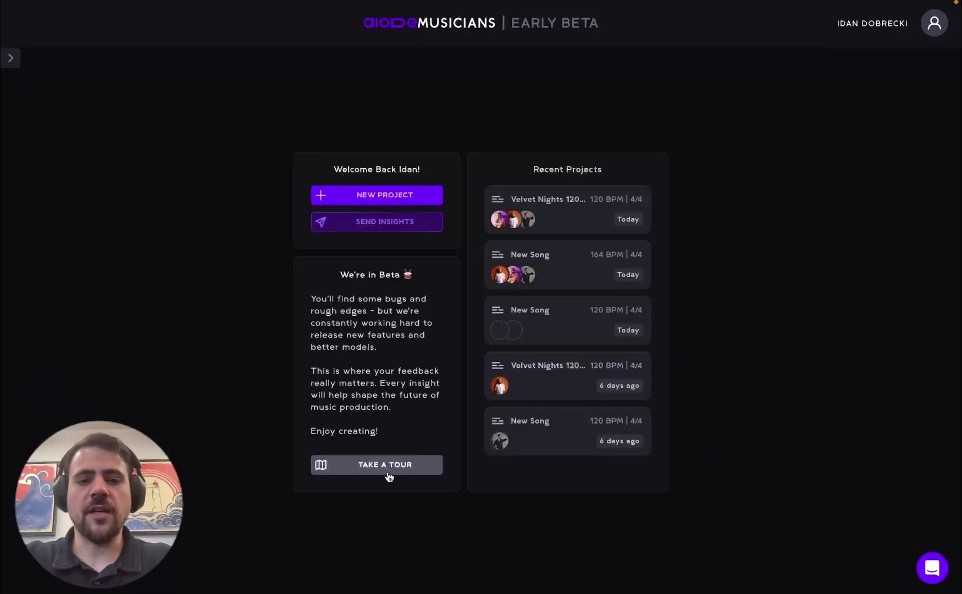
- Start a new project so the New Song dialog shows the Upload Your Track step
{"action": "left_click", "coordinate": [395, 196]}
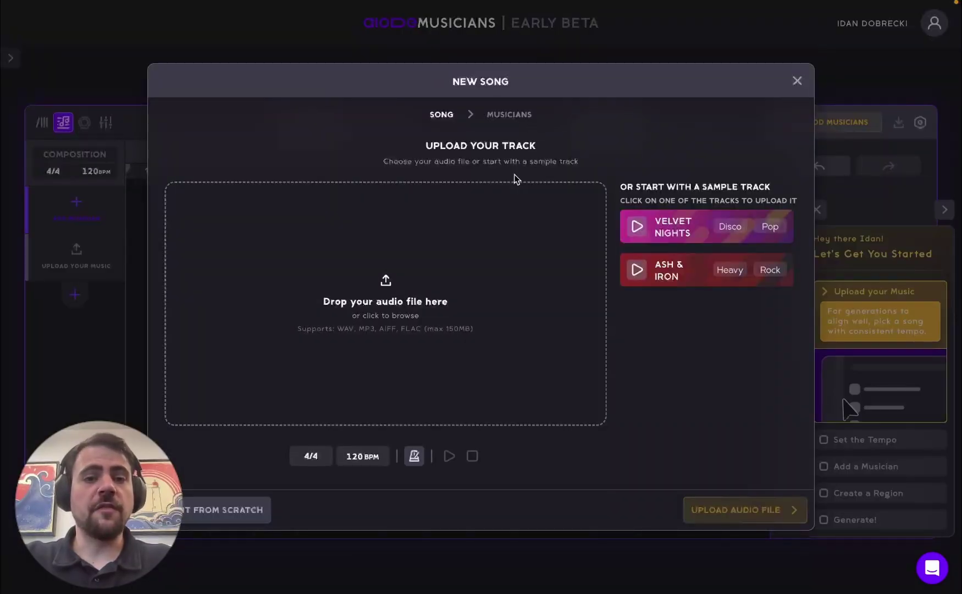
- Upload CorPop 164-BPM.wav, set its tempo to 164 BPM, and continue to Choose Musicians
{"action": "left_click_drag", "start_coordinate": [509, 174], "coordinate": [360, 324]}
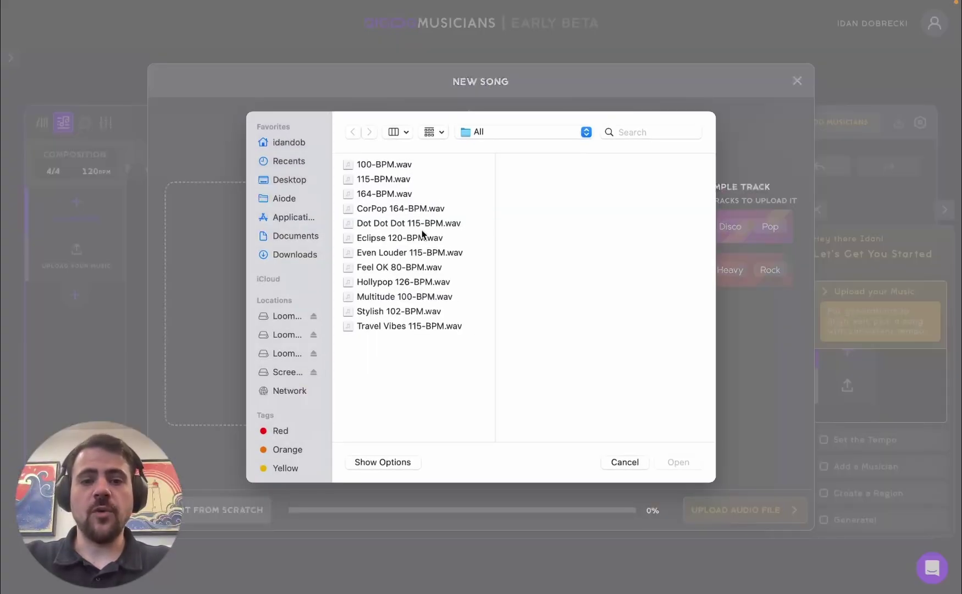
{"action": "double_click", "coordinate": [422, 209]}
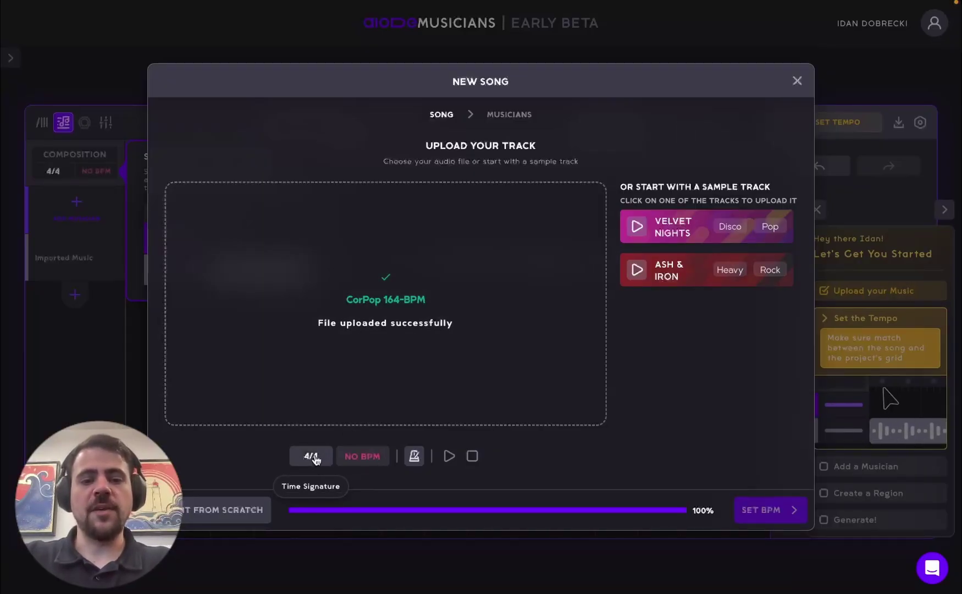
{"action": "left_click", "coordinate": [368, 456]}
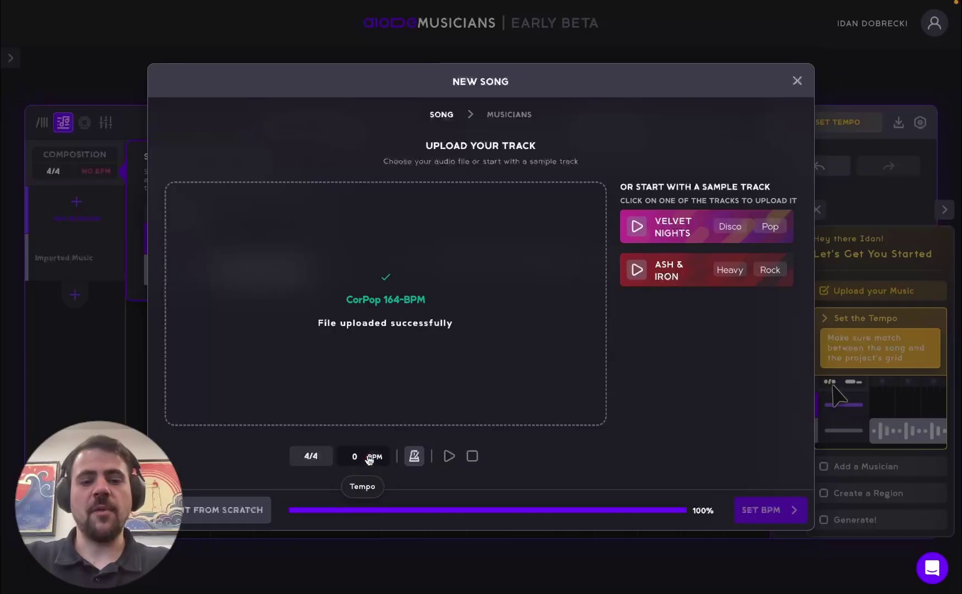
{"action": "type", "text": "164"}
{"action": "key", "text": "Return"}
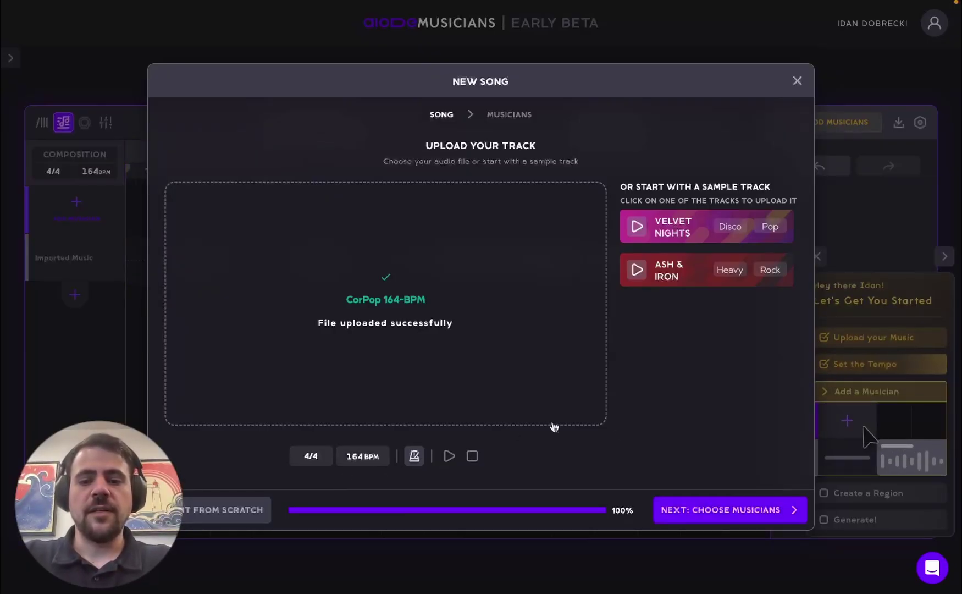
{"action": "left_click", "coordinate": [742, 510]}
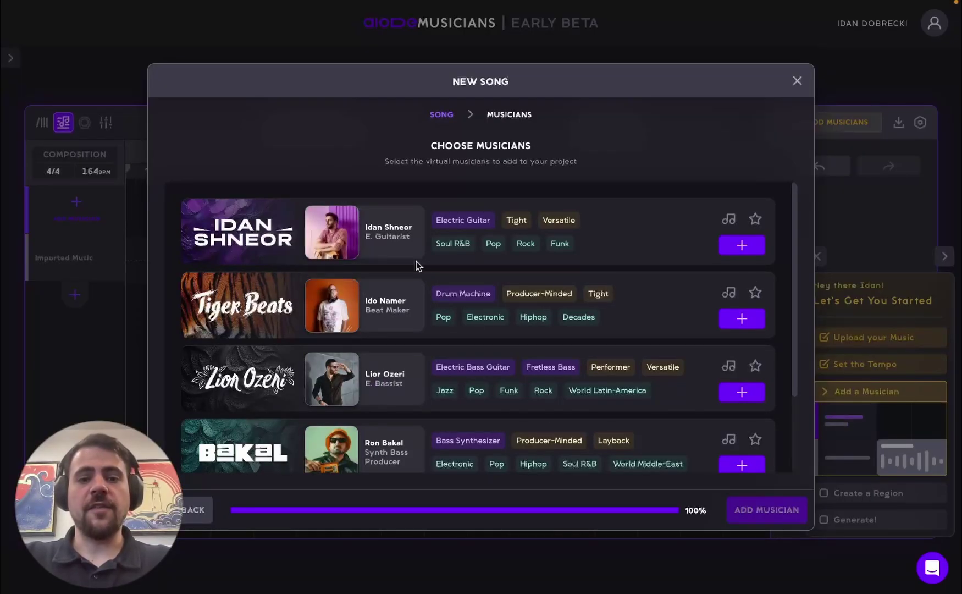
- Browse the musician list and view the electric guitarist's profile details
{"action": "scroll", "coordinate": [418, 264], "scroll_direction": "down", "scroll_amount": 1}
{"action": "scroll", "coordinate": [417, 266], "scroll_direction": "up", "scroll_amount": 1}
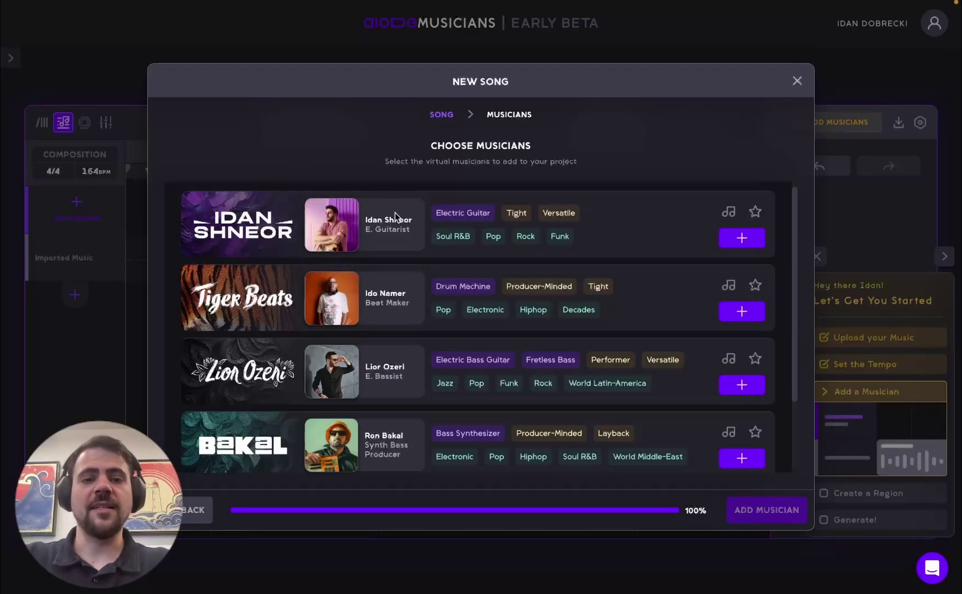
{"action": "left_click", "coordinate": [330, 225]}
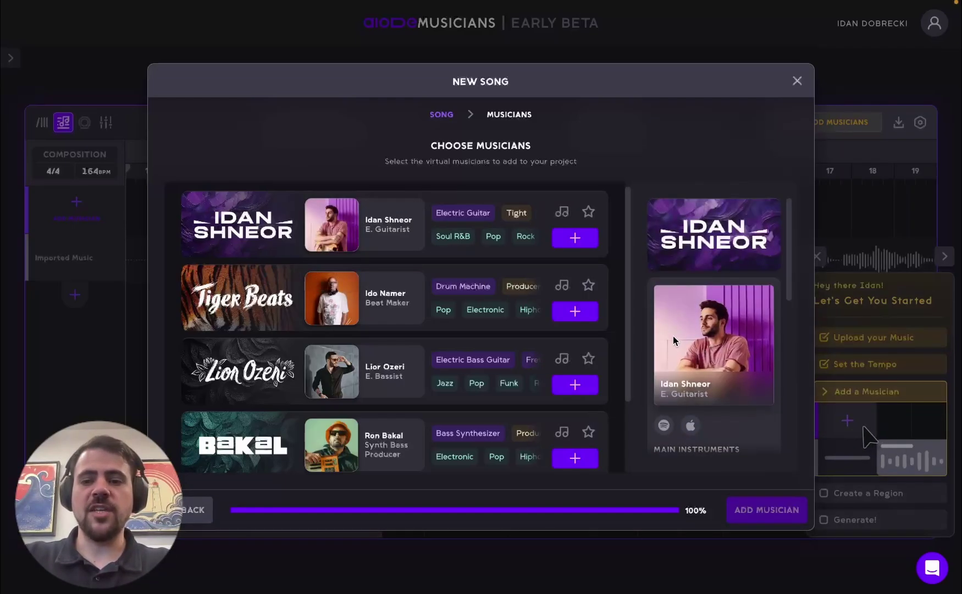
{"action": "scroll", "coordinate": [671, 358], "scroll_direction": "down", "scroll_amount": 5}
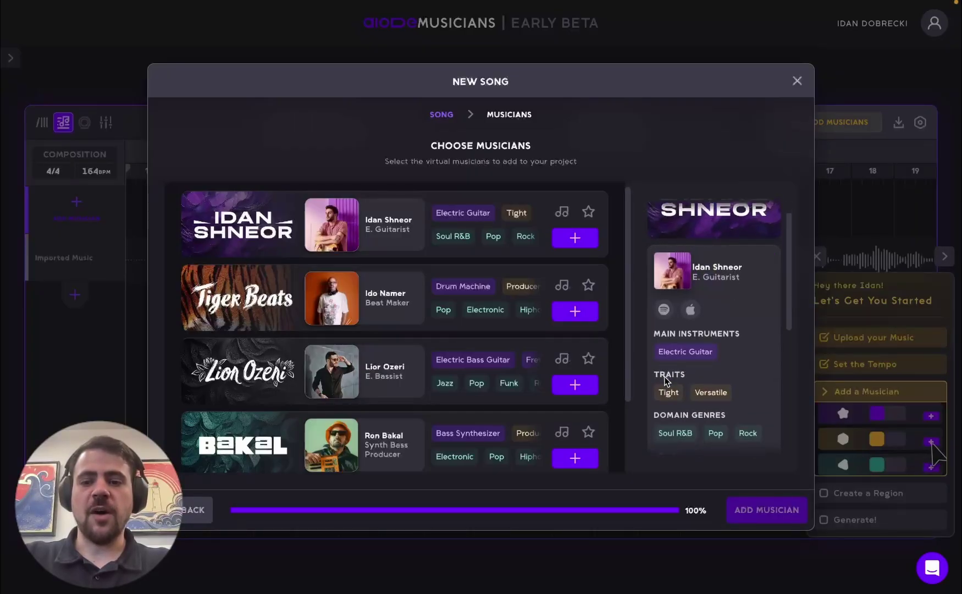
{"action": "scroll", "coordinate": [687, 408], "scroll_direction": "down", "scroll_amount": 2}
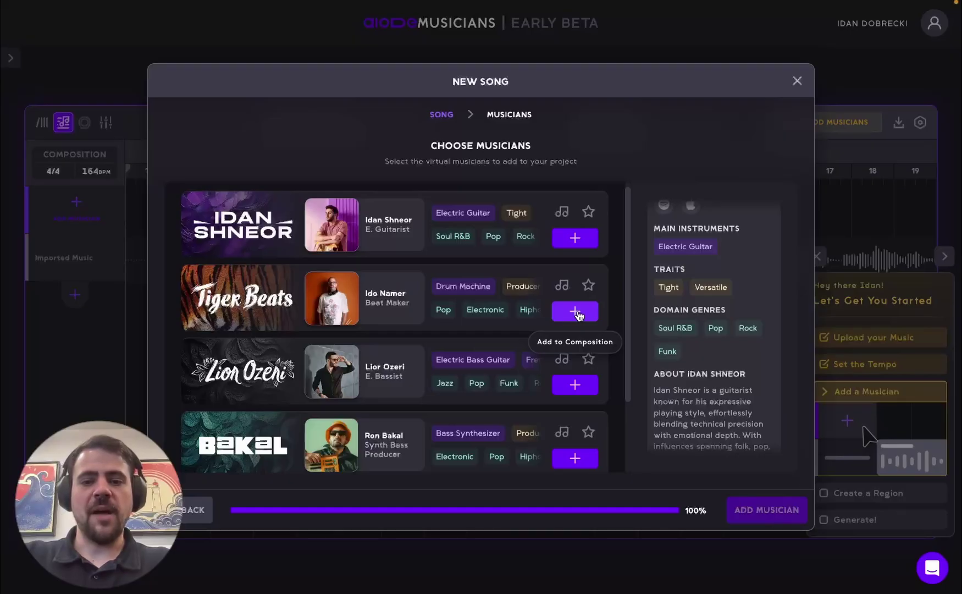
- Add the beat maker, electric bassist and electric guitarist, then start creating with all three
{"action": "left_click", "coordinate": [574, 311]}
{"action": "scroll", "coordinate": [535, 364], "scroll_direction": "down", "scroll_amount": 1}
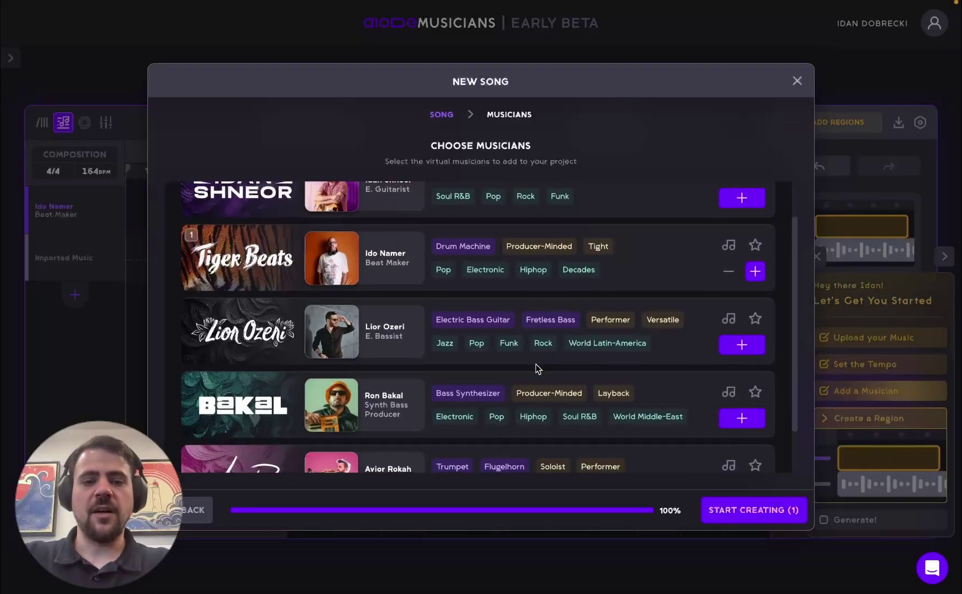
{"action": "scroll", "coordinate": [535, 363], "scroll_direction": "down", "scroll_amount": 1}
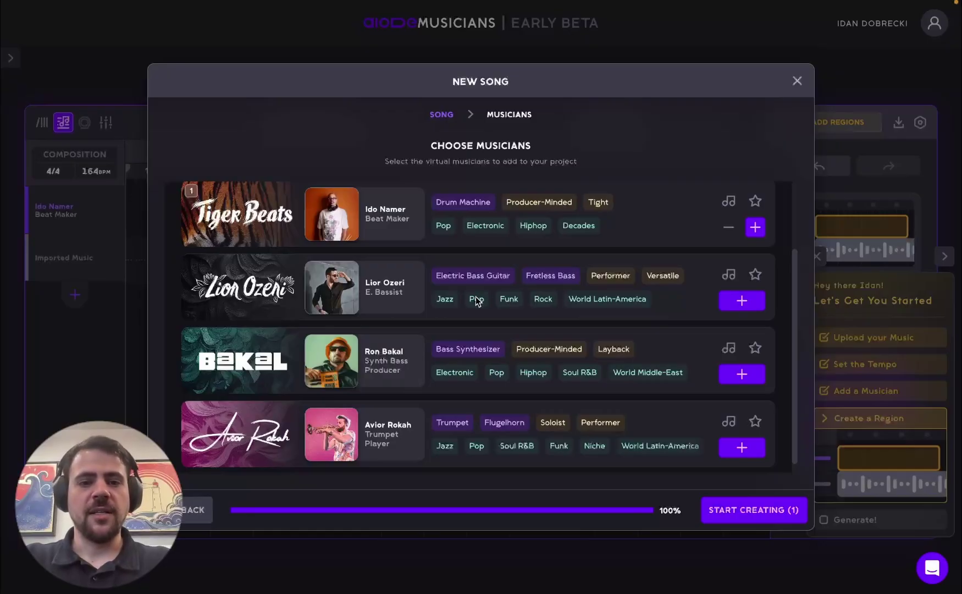
{"action": "left_click", "coordinate": [741, 302]}
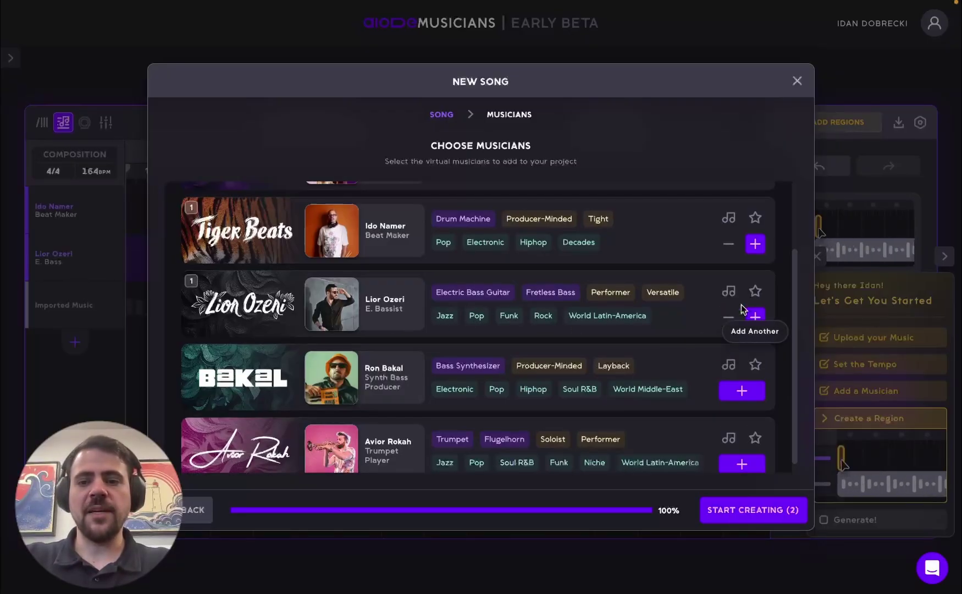
{"action": "scroll", "coordinate": [743, 309], "scroll_direction": "up", "scroll_amount": 2}
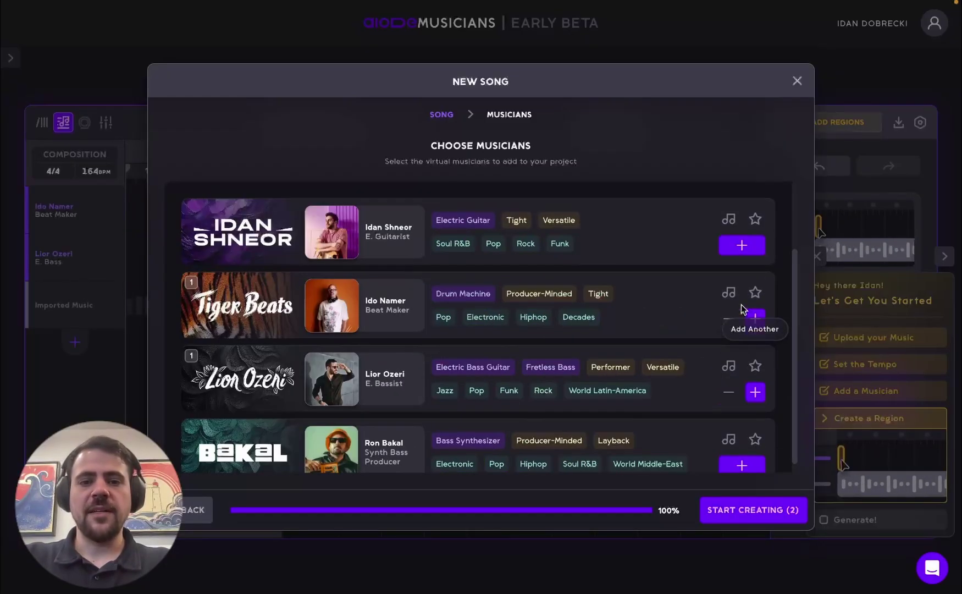
{"action": "left_click", "coordinate": [741, 244]}
{"action": "left_click", "coordinate": [749, 516]}
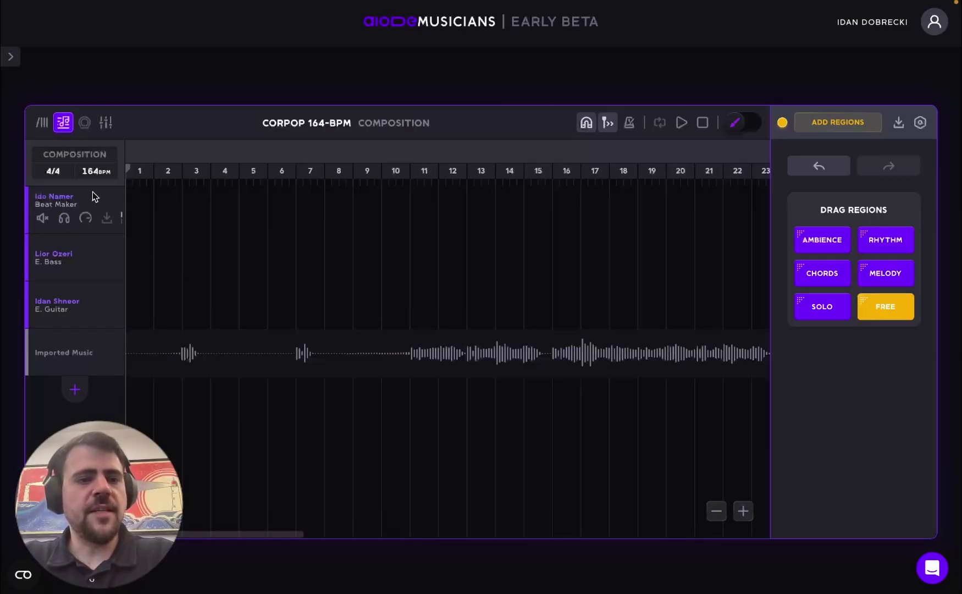
{"action": "mouse_move", "coordinate": [83, 316]}
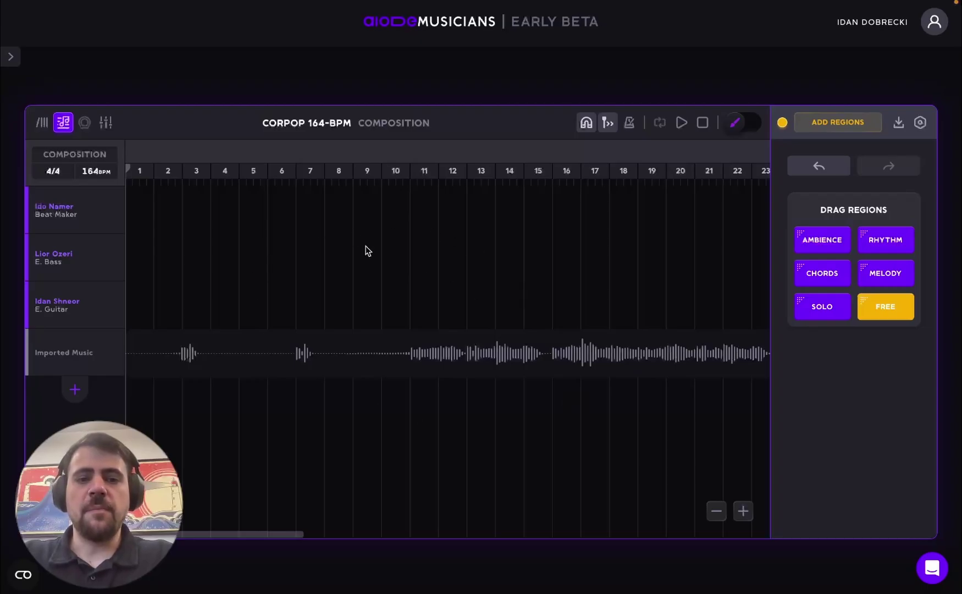
{"action": "left_click", "coordinate": [268, 170]}
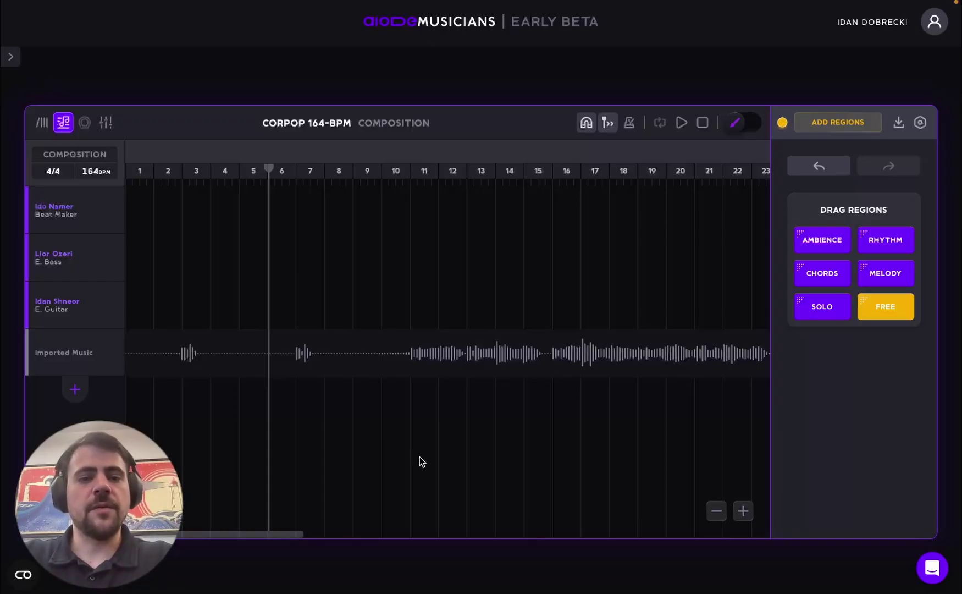
{"action": "key", "text": "space"}
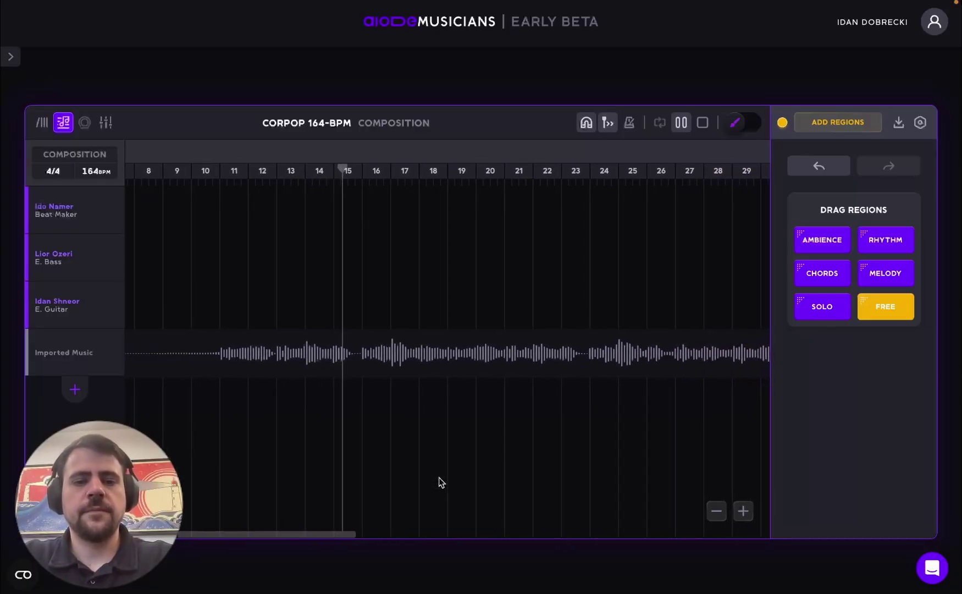
{"action": "key", "text": "space"}
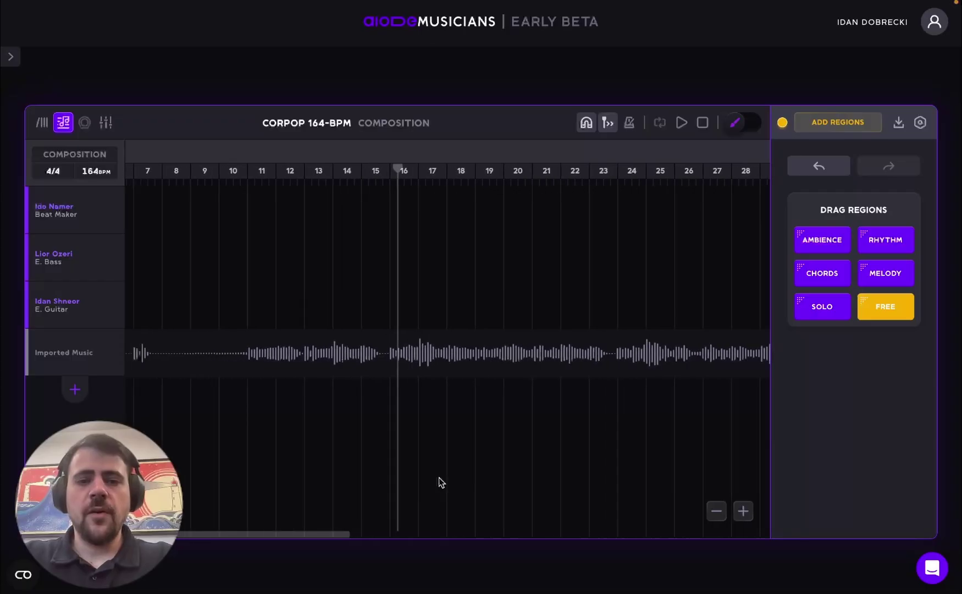
{"action": "scroll", "coordinate": [526, 330], "scroll_direction": "left", "scroll_amount": 5}
{"action": "left_click_drag", "start_coordinate": [530, 169], "coordinate": [248, 177]}
{"action": "scroll", "coordinate": [301, 305], "scroll_direction": "right", "scroll_amount": 6}
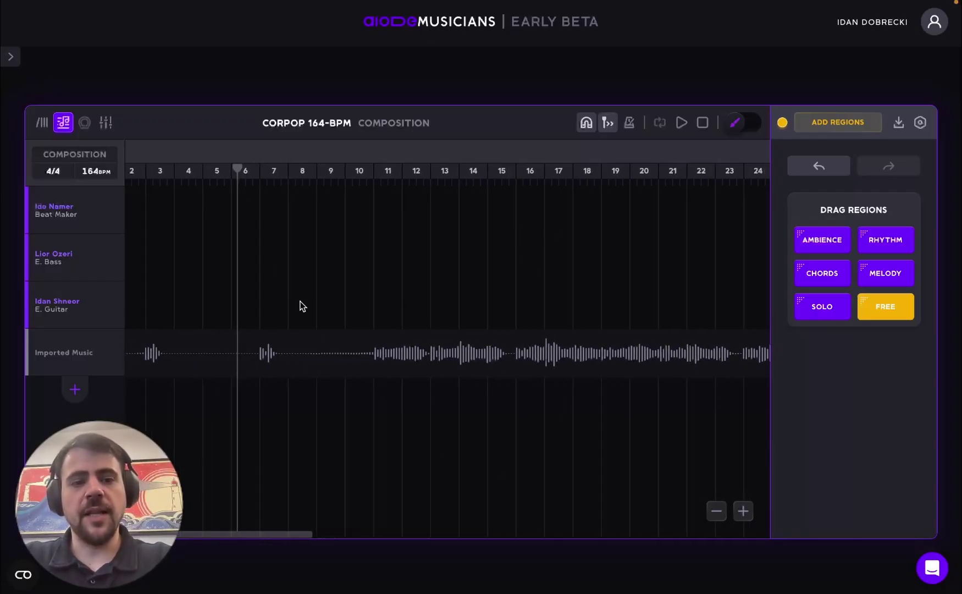
{"action": "scroll", "coordinate": [301, 305], "scroll_direction": "right", "scroll_amount": 3}
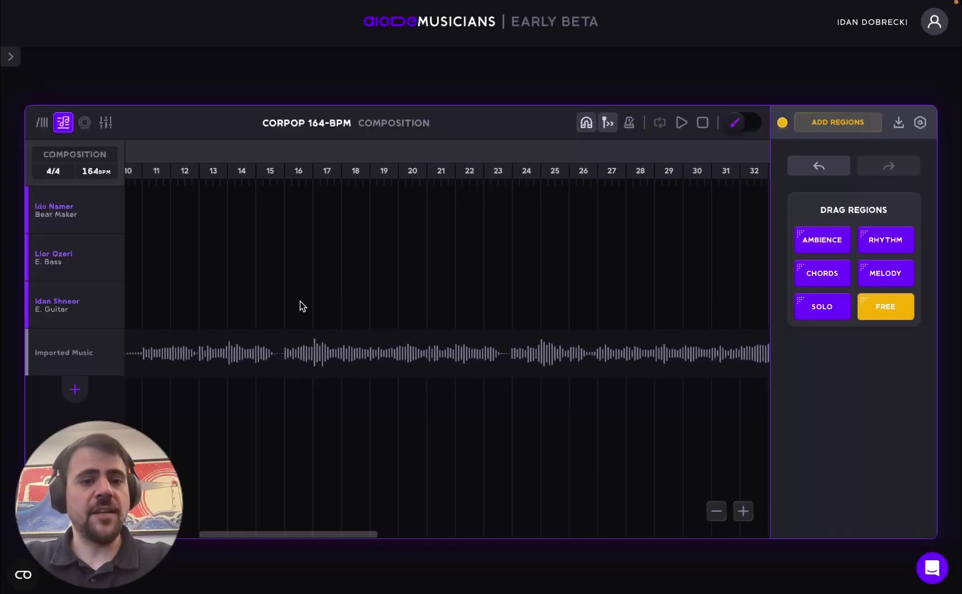
{"action": "scroll", "coordinate": [300, 305], "scroll_direction": "right", "scroll_amount": 1}
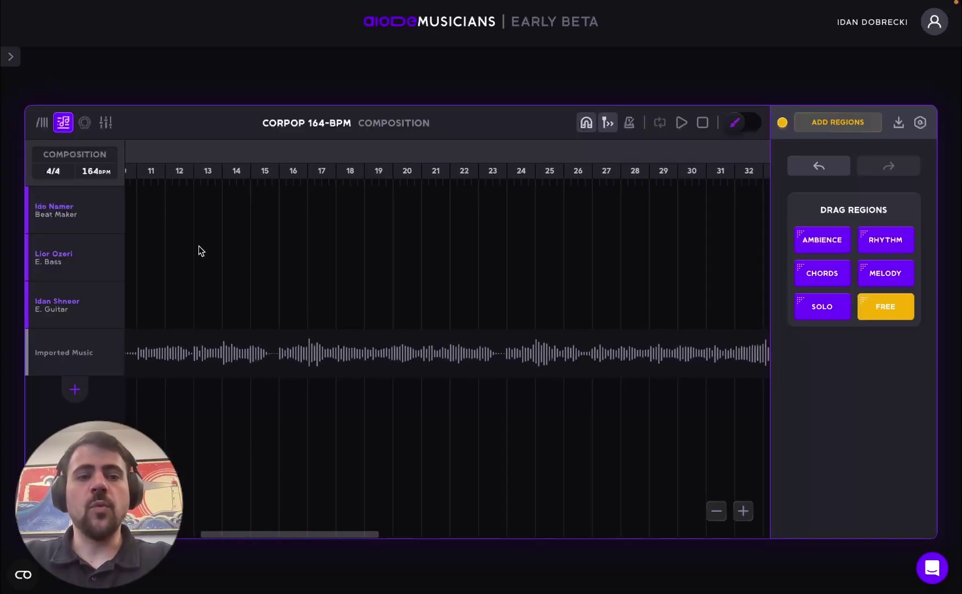
{"action": "scroll", "coordinate": [197, 245], "scroll_direction": "right", "scroll_amount": 1}
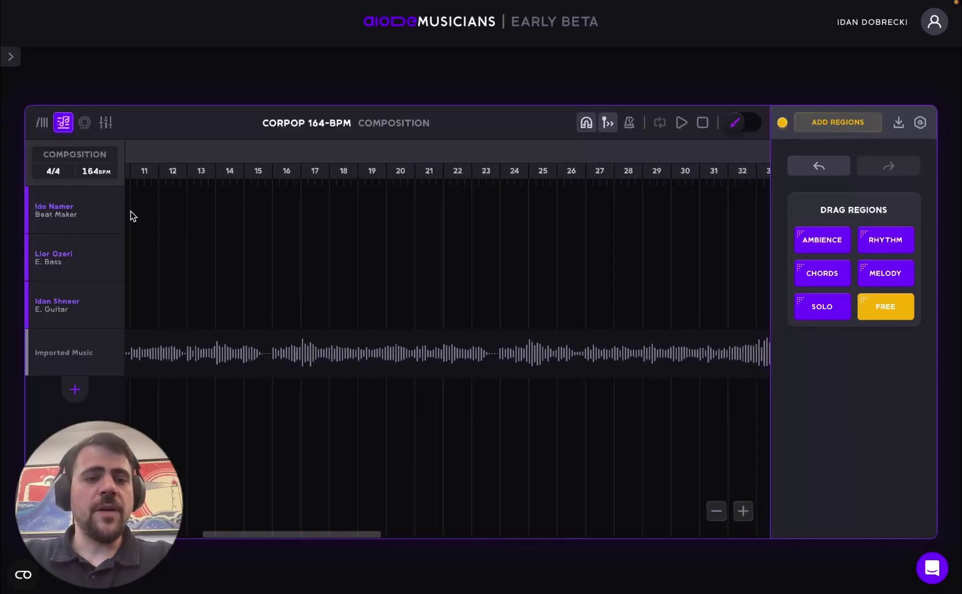
{"action": "left_click_drag", "start_coordinate": [130, 209], "coordinate": [753, 253]}
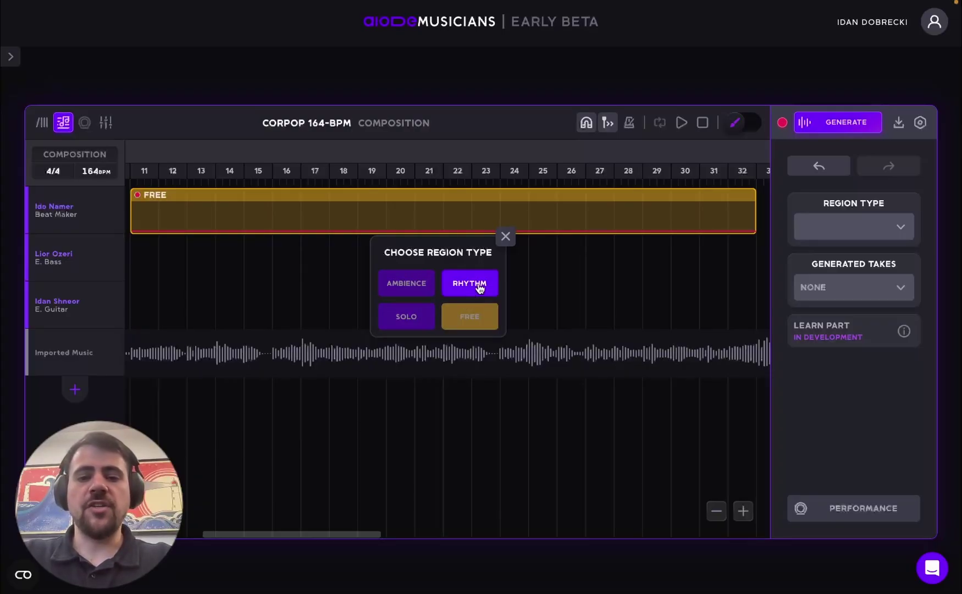
- Keep the beat region FREE and add a RHYTHM bass region and an AMBIENCE guitar region over bars 11–32
{"action": "left_click", "coordinate": [472, 327]}
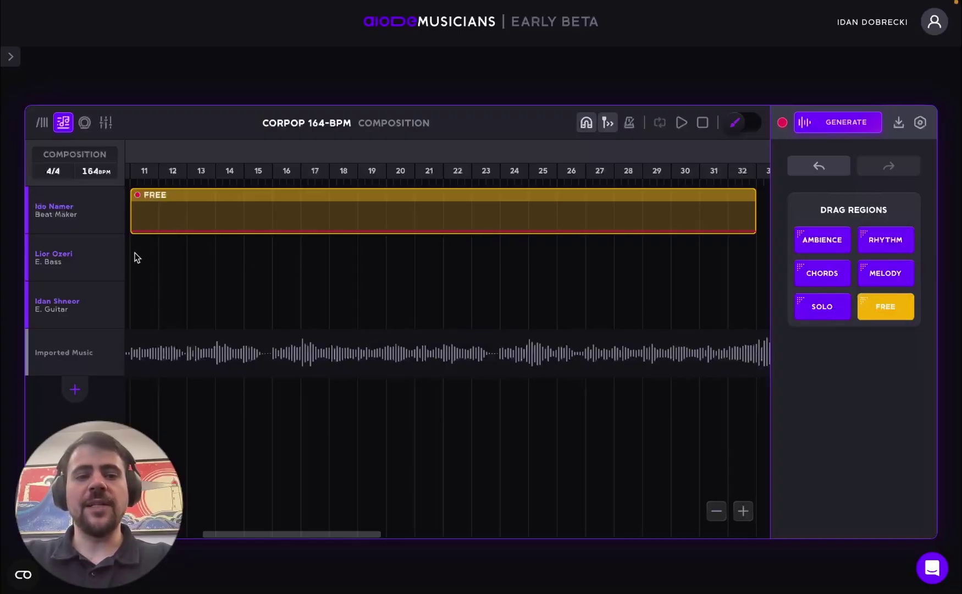
{"action": "mouse_move", "coordinate": [131, 255]}
{"action": "left_mouse_down"}
{"action": "mouse_move", "coordinate": [728, 247]}
{"action": "mouse_move", "coordinate": [723, 259]}
{"action": "mouse_move", "coordinate": [738, 260]}
{"action": "mouse_move", "coordinate": [738, 268]}
{"action": "mouse_move", "coordinate": [647, 264]}
{"action": "mouse_move", "coordinate": [665, 266]}
{"action": "left_mouse_up"}
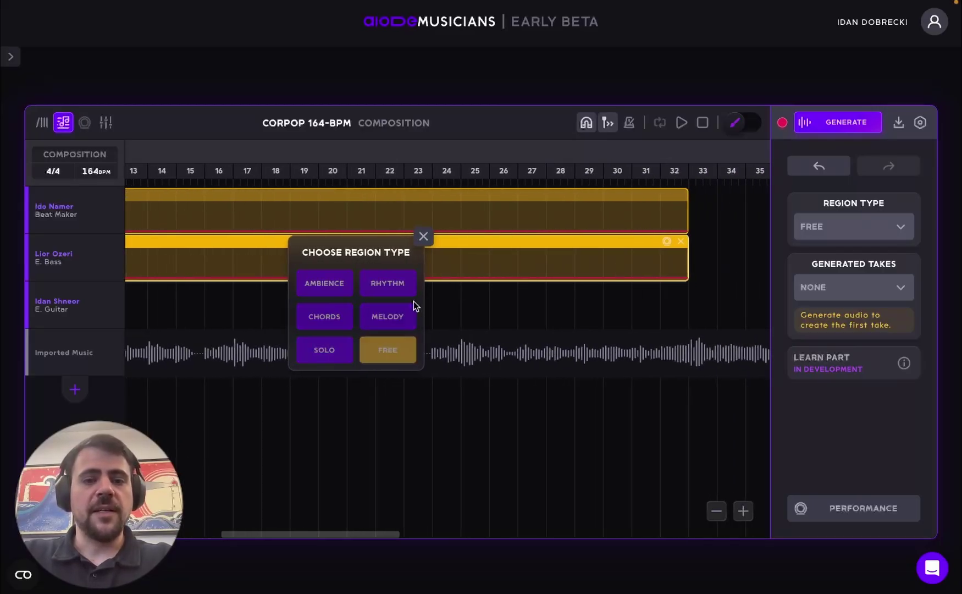
{"action": "left_click", "coordinate": [394, 288]}
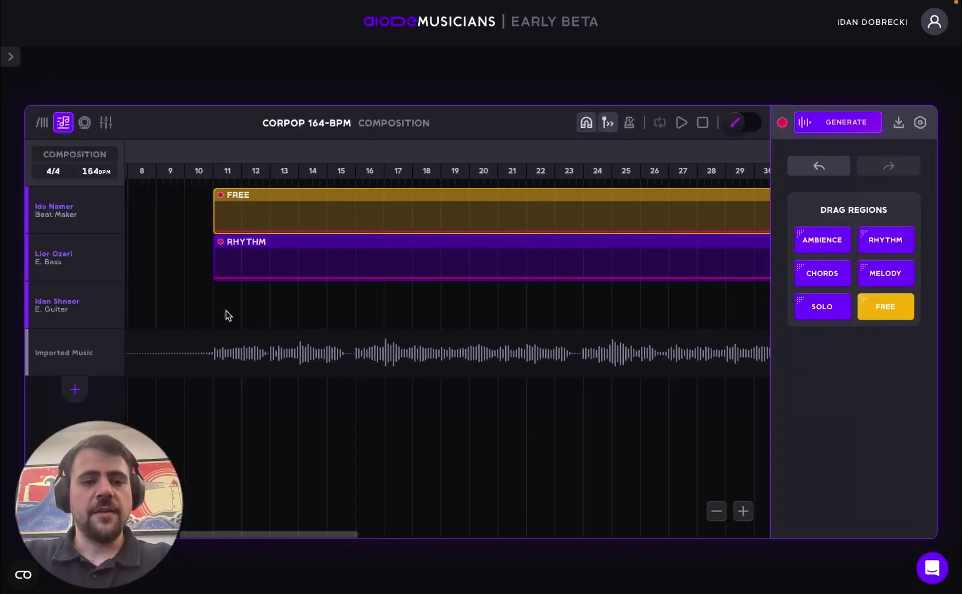
{"action": "left_click_drag", "start_coordinate": [219, 315], "coordinate": [782, 328]}
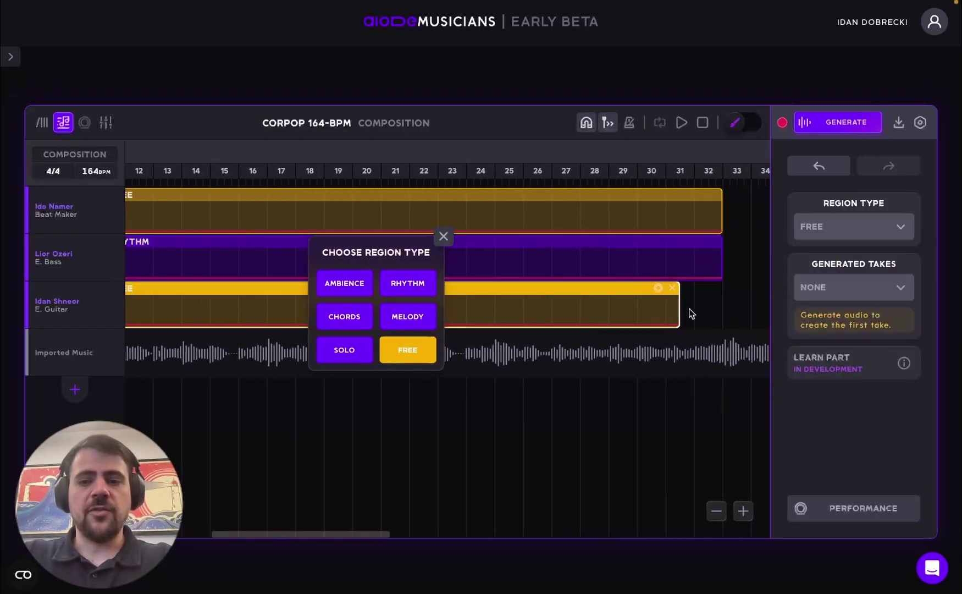
{"action": "left_click_drag", "start_coordinate": [717, 312], "coordinate": [723, 314]}
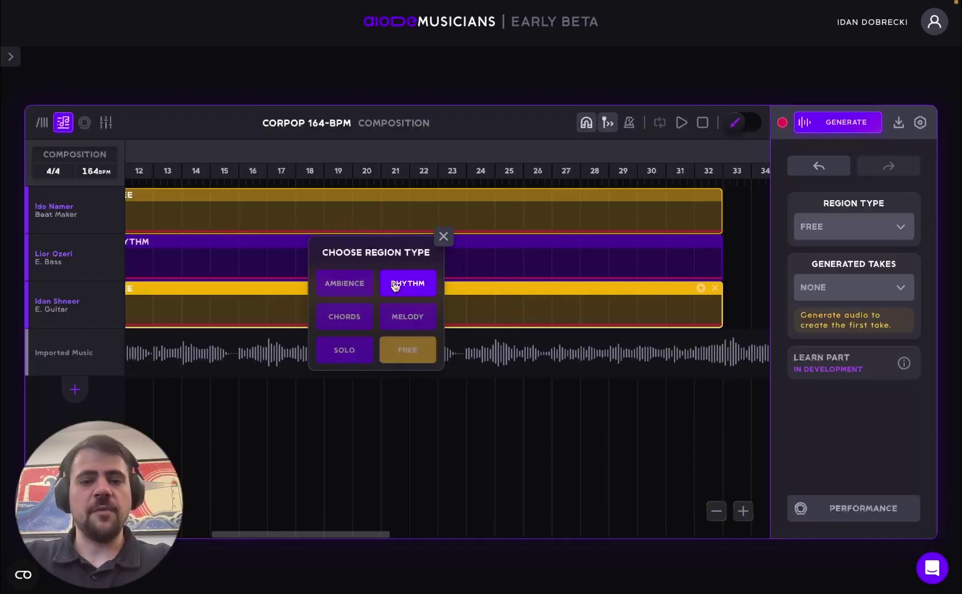
{"action": "left_click", "coordinate": [344, 283]}
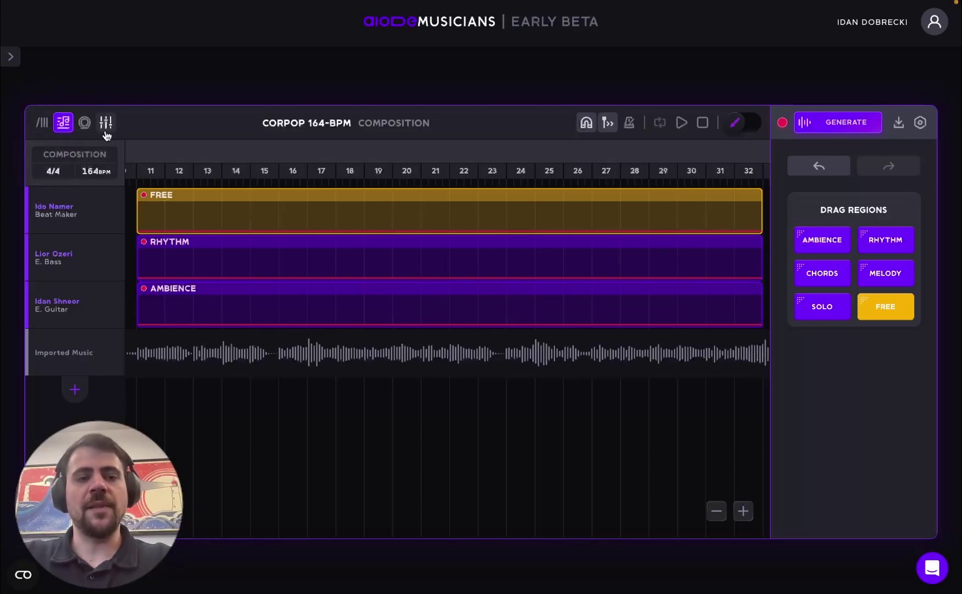
{"action": "double_click", "coordinate": [211, 255]}
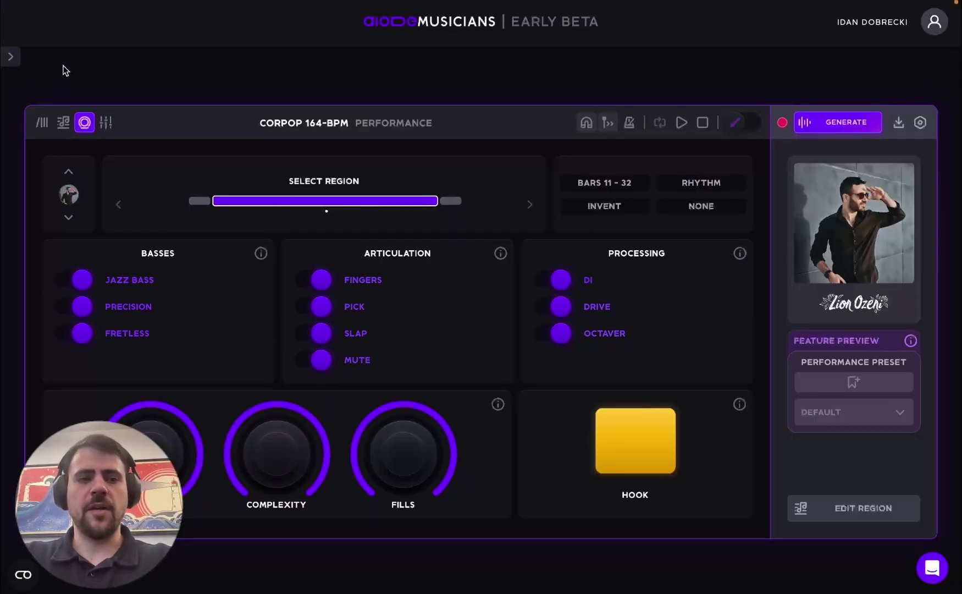
{"action": "left_click", "coordinate": [64, 123]}
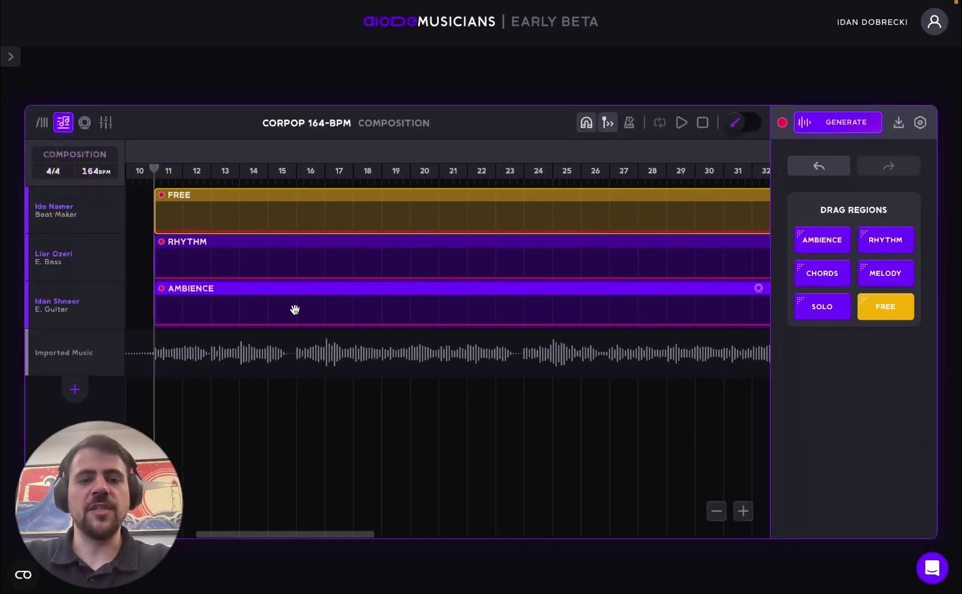
- Generate takes for the Free, Rhythm and Ambience regions
{"action": "scroll", "coordinate": [350, 307], "scroll_direction": "right", "scroll_amount": 2}
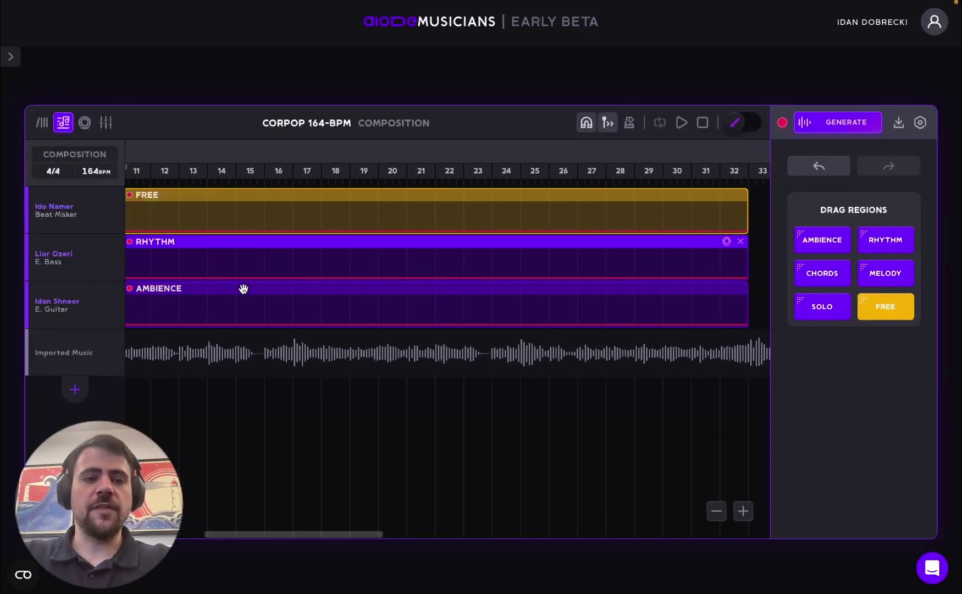
{"action": "scroll", "coordinate": [660, 263], "scroll_direction": "left", "scroll_amount": 2}
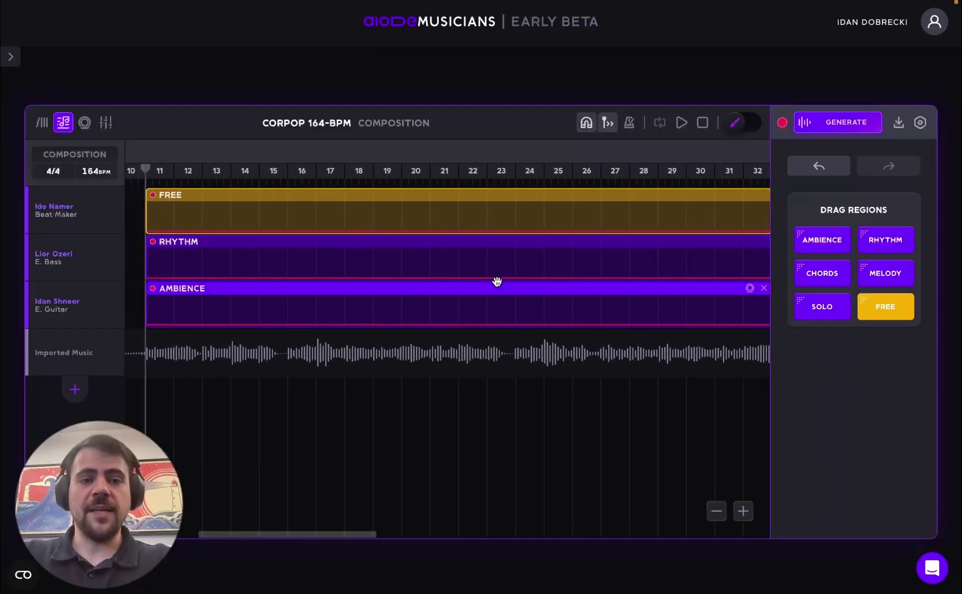
{"action": "scroll", "coordinate": [537, 253], "scroll_direction": "right", "scroll_amount": 3}
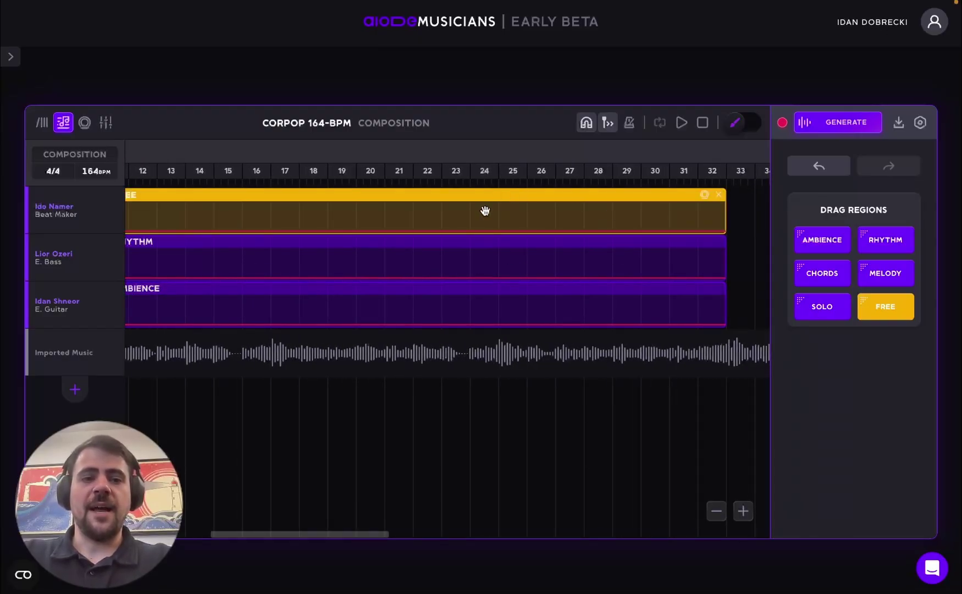
{"action": "scroll", "coordinate": [484, 211], "scroll_direction": "left", "scroll_amount": 2}
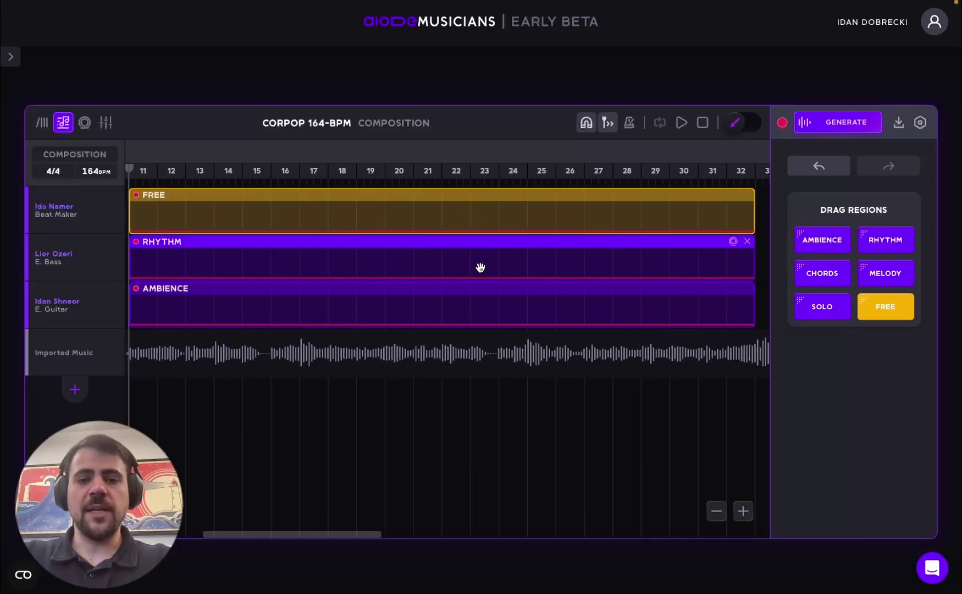
{"action": "left_click", "coordinate": [834, 125]}
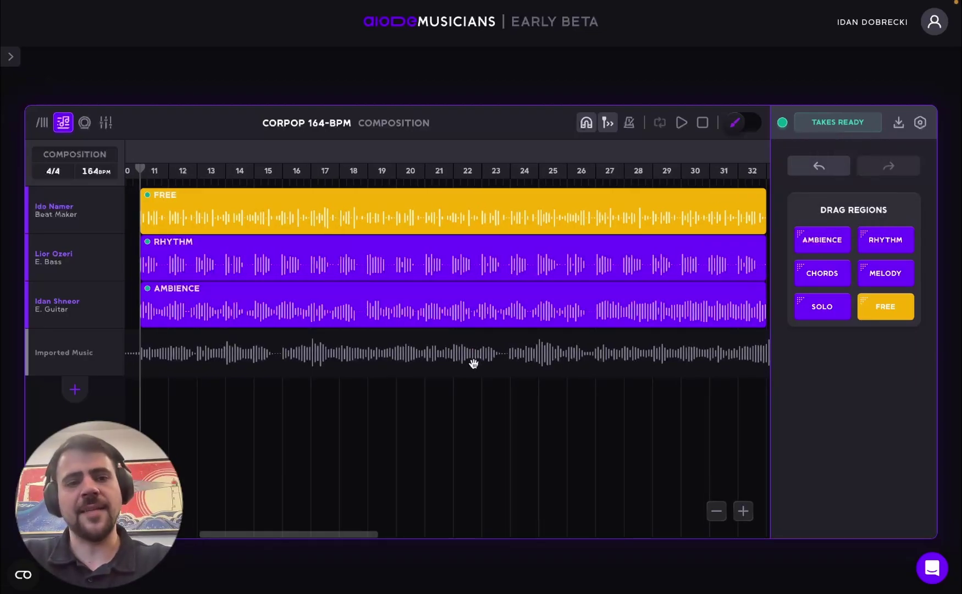
- In the Channels mixer, lower Beat Maker to -2.56 dB, Bassist to about -5 dB, and Guitarist to -4.48 dB
{"action": "scroll", "coordinate": [473, 364], "scroll_direction": "left", "scroll_amount": 2}
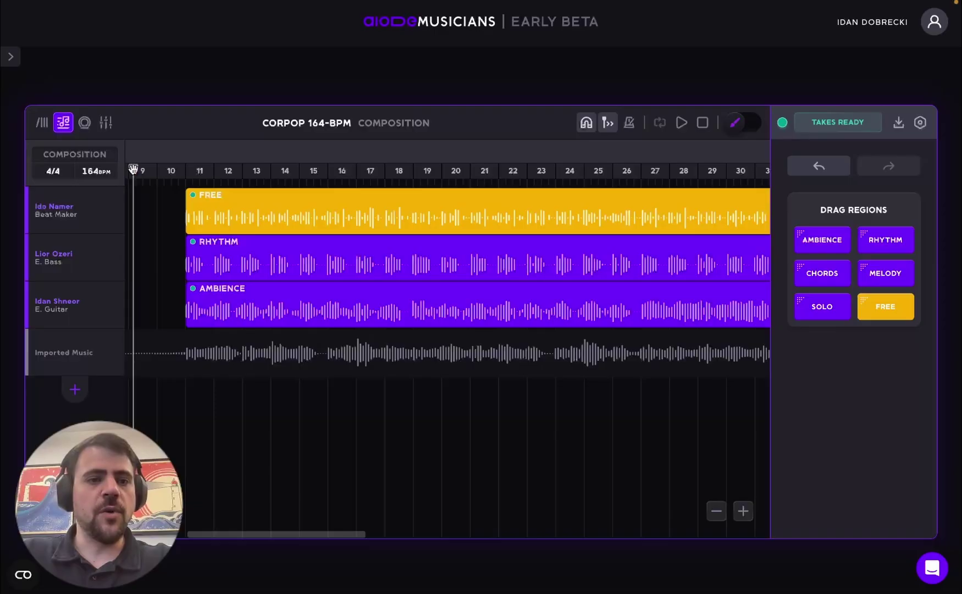
{"action": "left_click", "coordinate": [106, 122]}
{"action": "left_click_drag", "start_coordinate": [82, 267], "coordinate": [82, 274]}
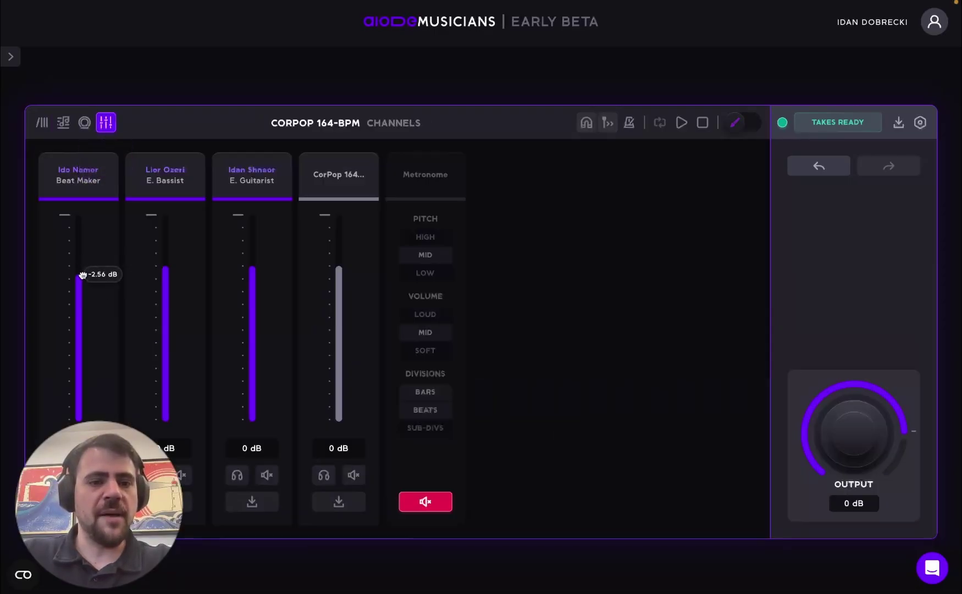
{"action": "left_click_drag", "start_coordinate": [161, 265], "coordinate": [164, 281]}
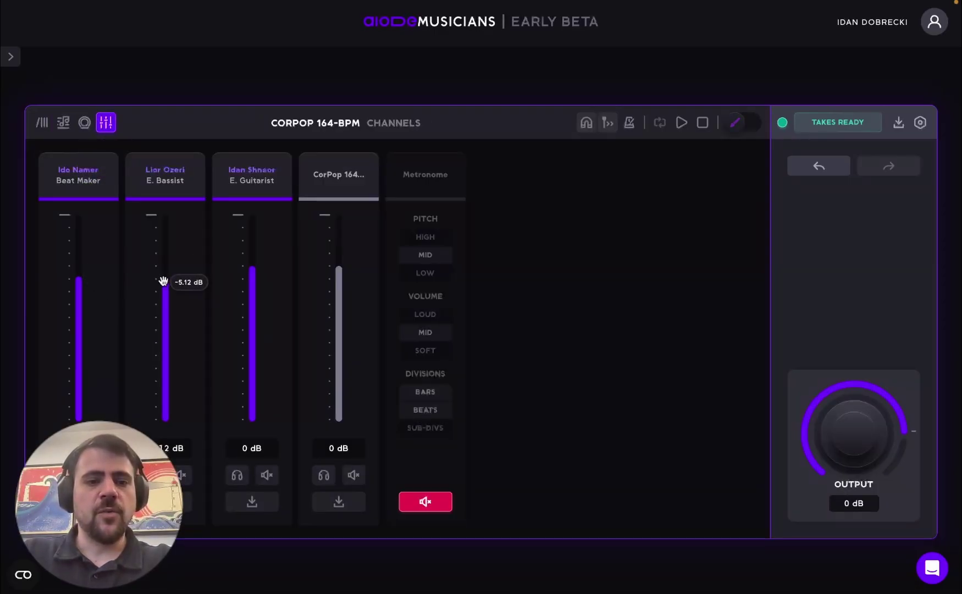
{"action": "left_click_drag", "start_coordinate": [258, 270], "coordinate": [258, 282]}
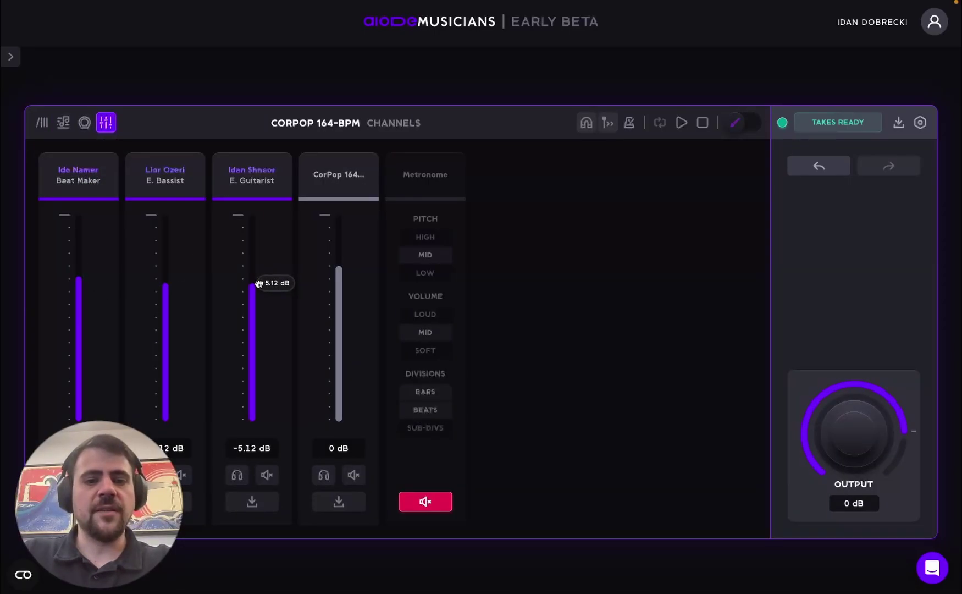
{"action": "left_click", "coordinate": [63, 122]}
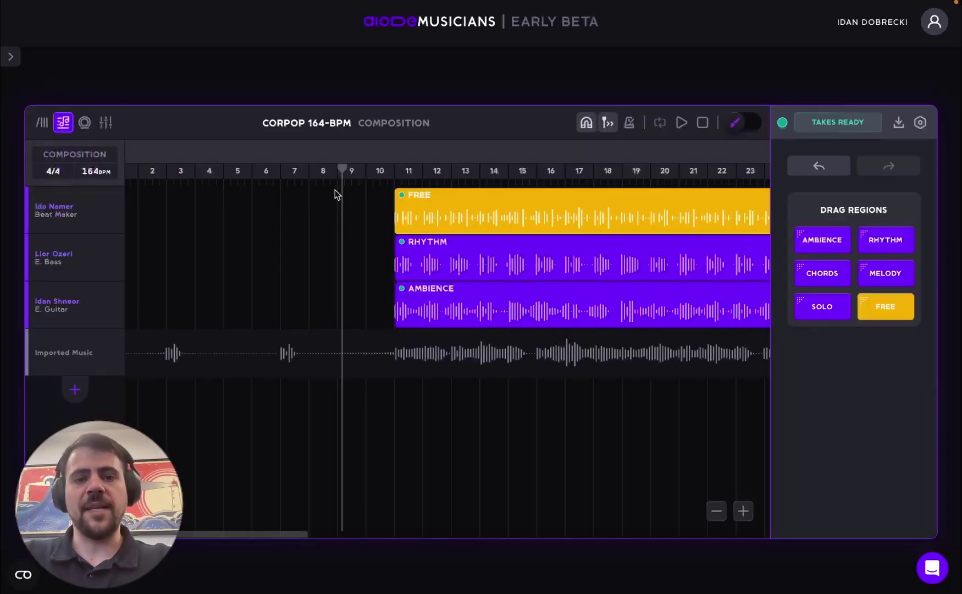
- Play the arrangement from just before bar 8 and stop at bar 32
{"action": "left_click", "coordinate": [314, 173]}
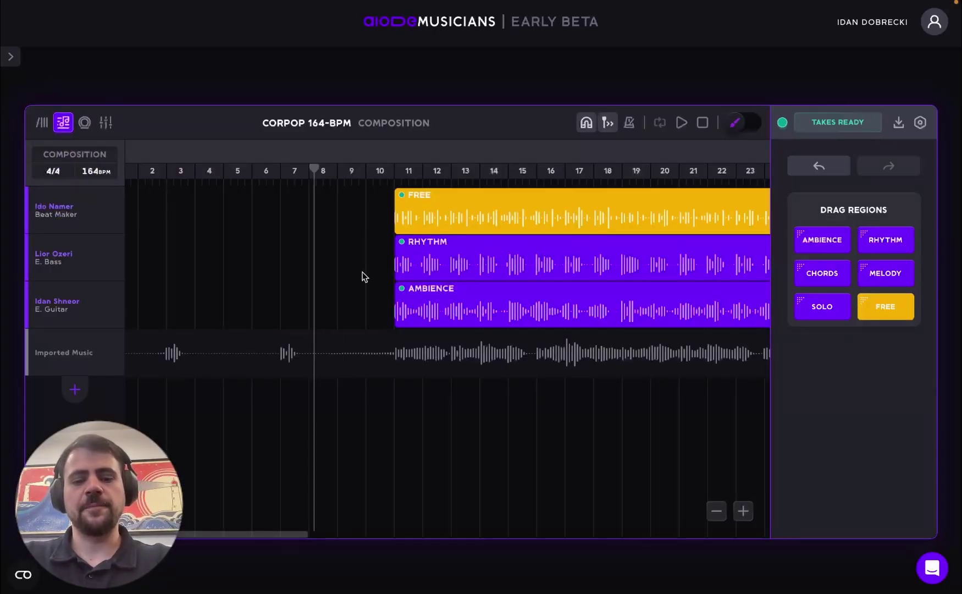
{"action": "key", "text": "space"}
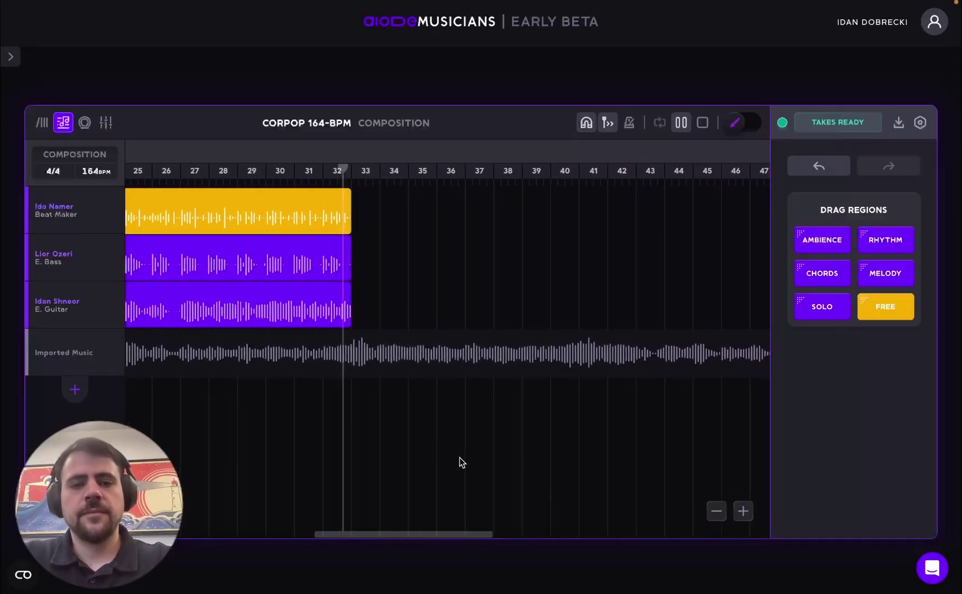
{"action": "key", "text": "space"}
{"action": "scroll", "coordinate": [466, 416], "scroll_direction": "left", "scroll_amount": 5}
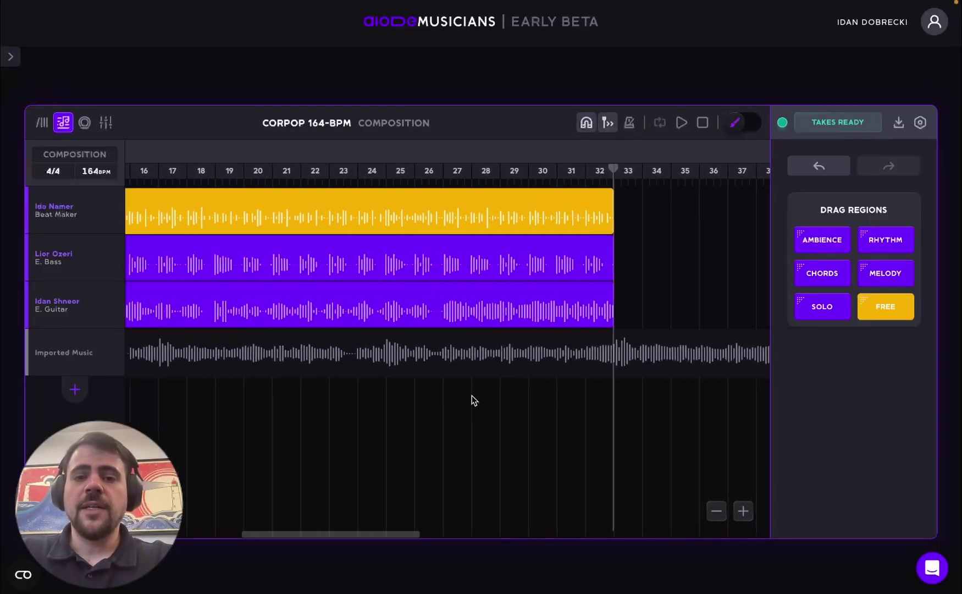
{"action": "scroll", "coordinate": [472, 395], "scroll_direction": "left", "scroll_amount": 3}
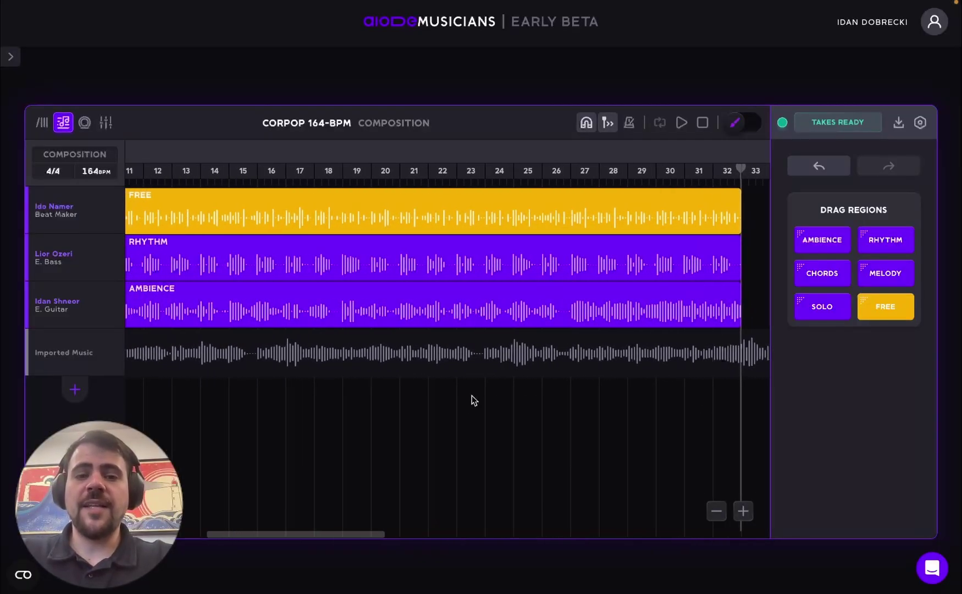
{"action": "scroll", "coordinate": [472, 396], "scroll_direction": "left", "scroll_amount": 1}
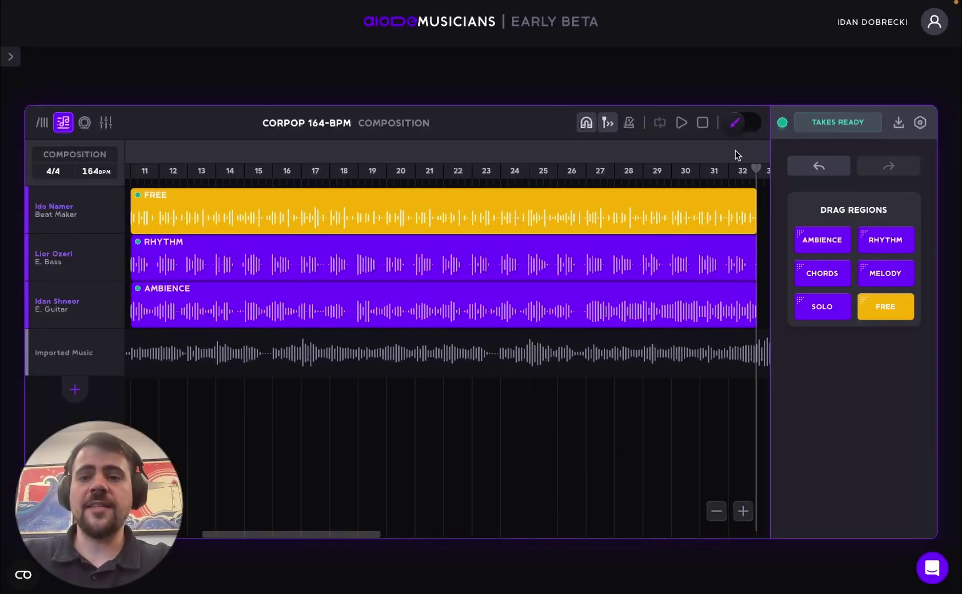
- In Generate Mode, mark bars 18–24 on the FREE track and trim the section back to bars 18–21
{"action": "left_click", "coordinate": [742, 123]}
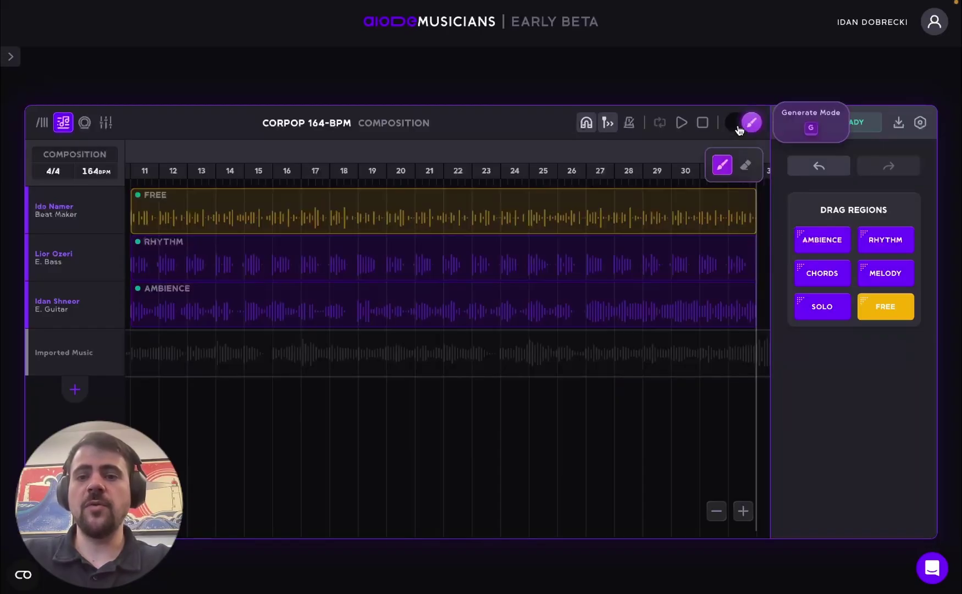
{"action": "left_click_drag", "start_coordinate": [332, 209], "coordinate": [532, 206]}
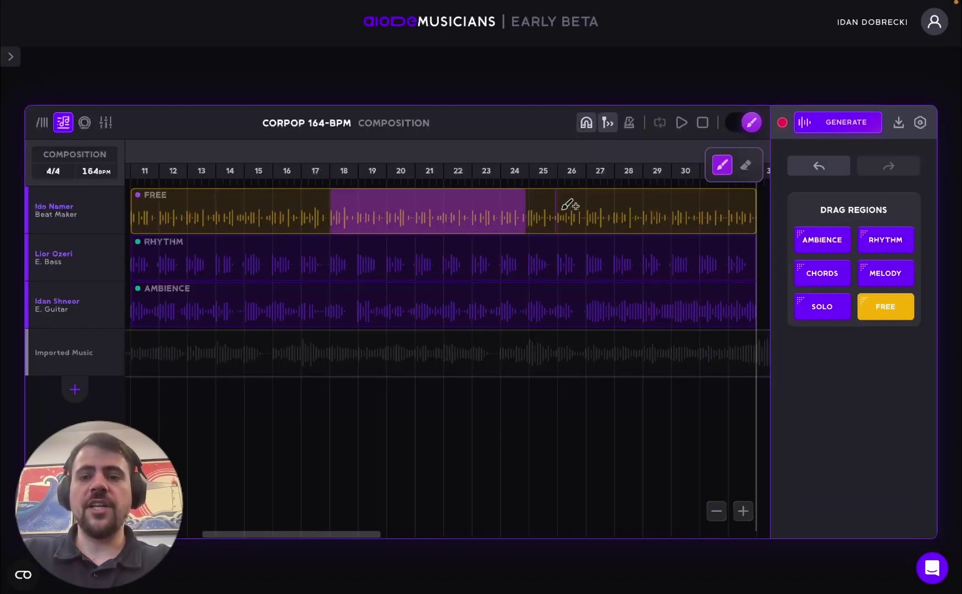
{"action": "left_click", "coordinate": [746, 164]}
{"action": "left_click_drag", "start_coordinate": [532, 199], "coordinate": [451, 204]}
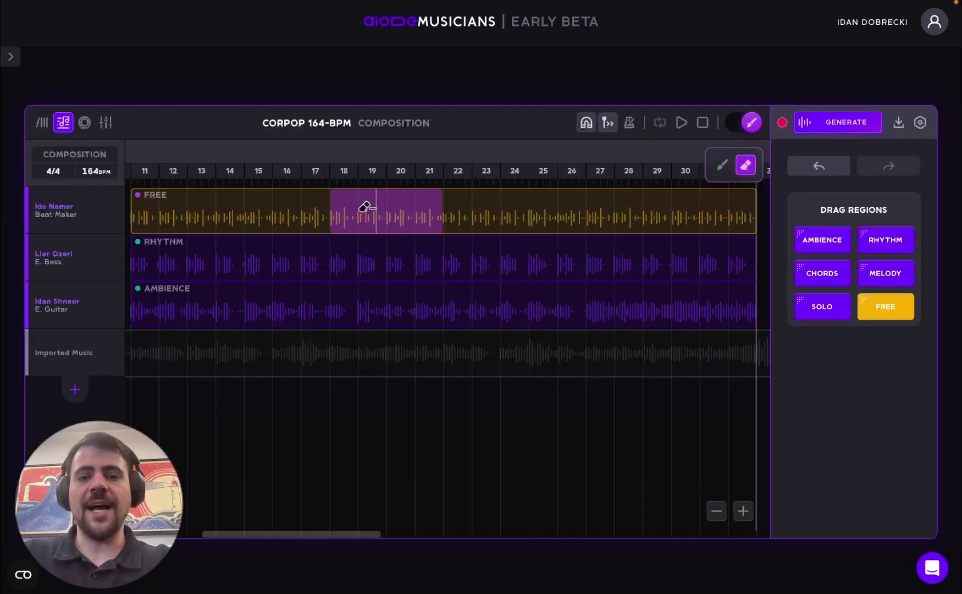
{"action": "left_click", "coordinate": [751, 122]}
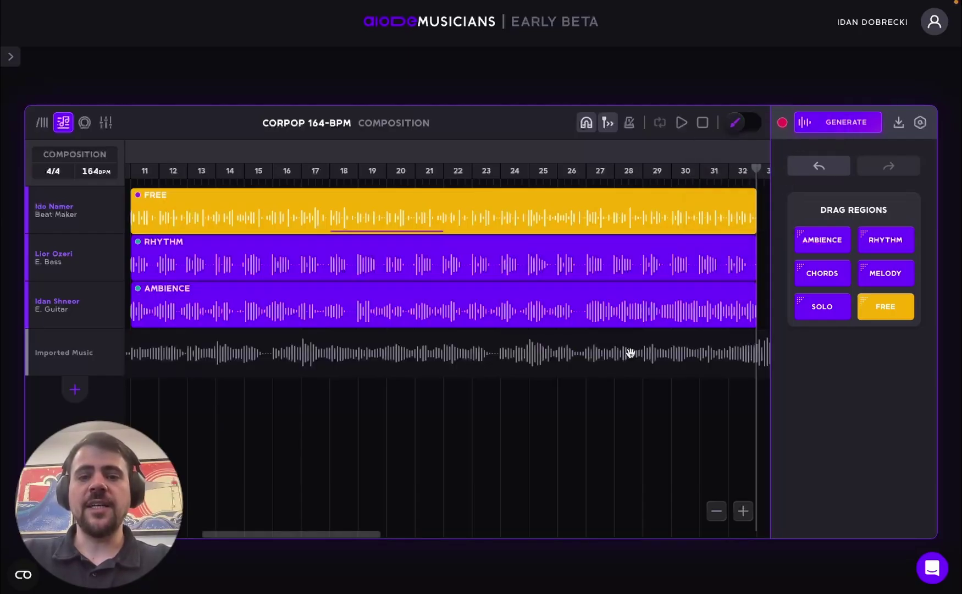
{"action": "scroll", "coordinate": [636, 264], "scroll_direction": "right", "scroll_amount": 1}
- Queue another take for the bass RHYTHM region, review the TAKE 1 list, and bring up the Download panel
{"action": "left_click", "coordinate": [626, 267]}
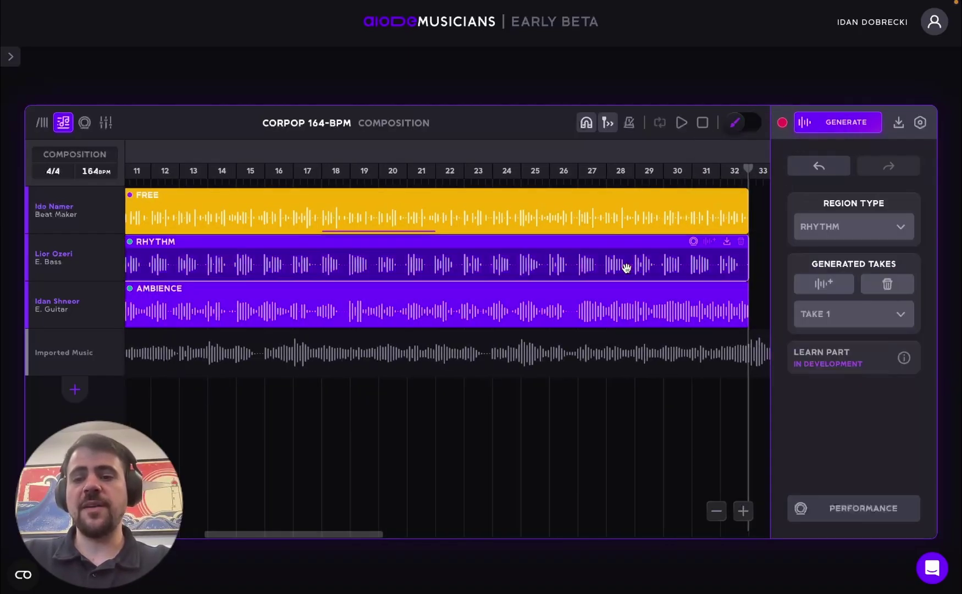
{"action": "left_click", "coordinate": [708, 245]}
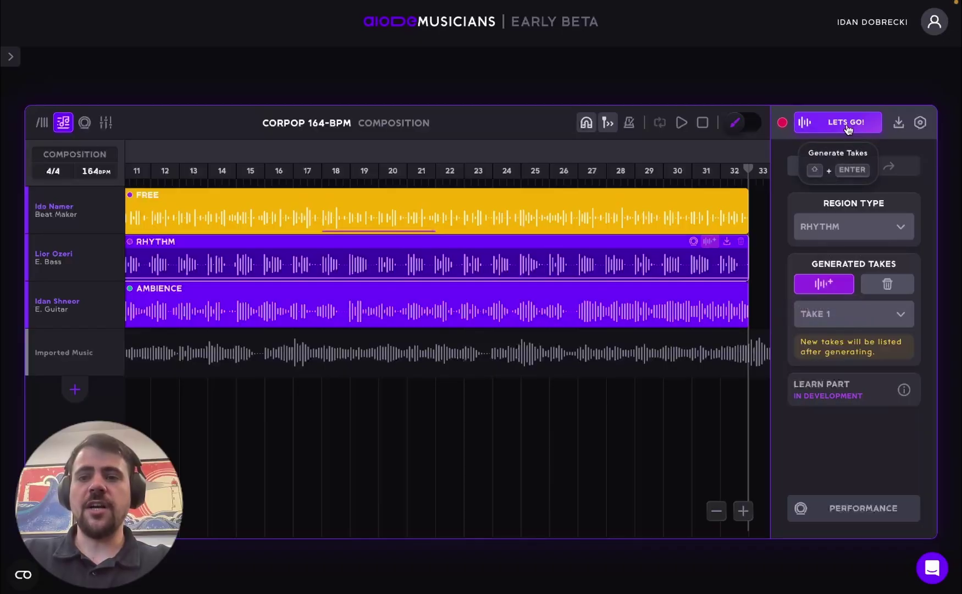
{"action": "left_click", "coordinate": [840, 314]}
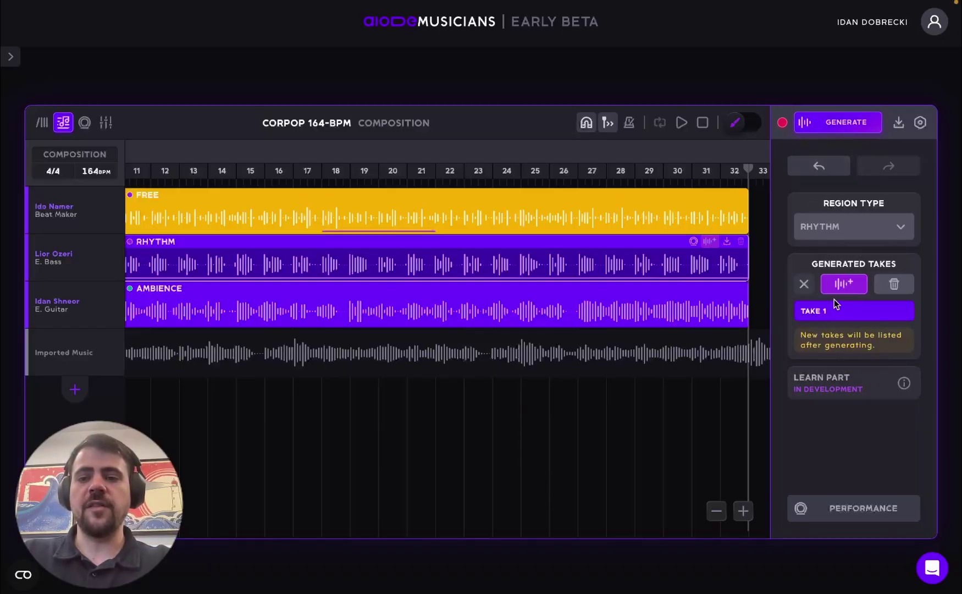
{"action": "left_click", "coordinate": [804, 285]}
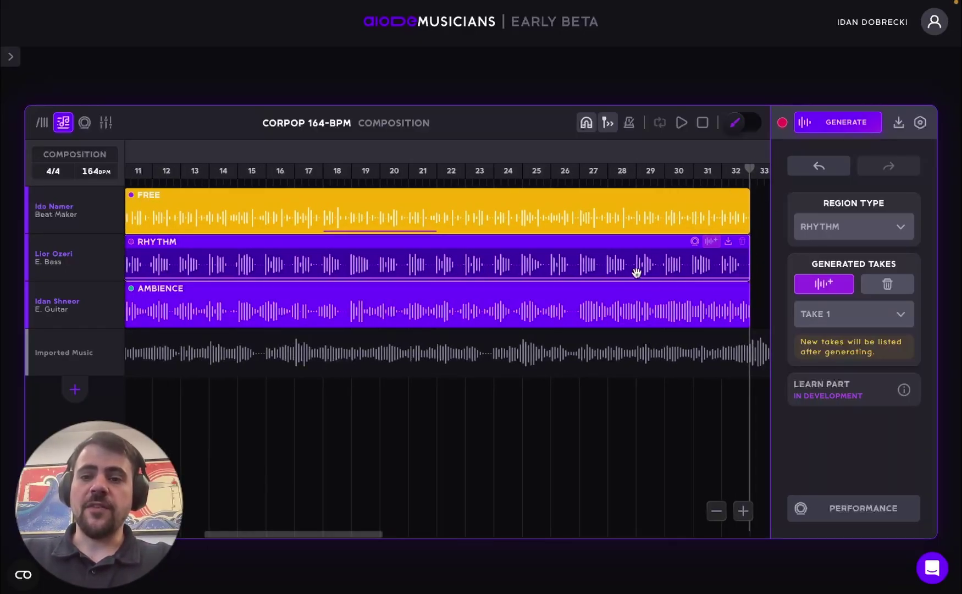
{"action": "left_click", "coordinate": [897, 123]}
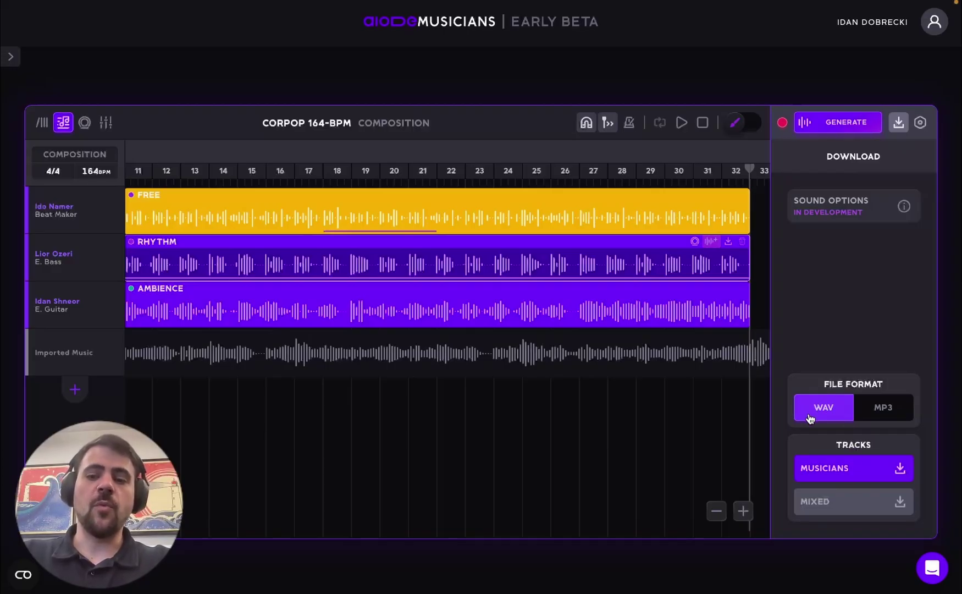
{"action": "scroll", "coordinate": [662, 433], "scroll_direction": "left", "scroll_amount": 1}
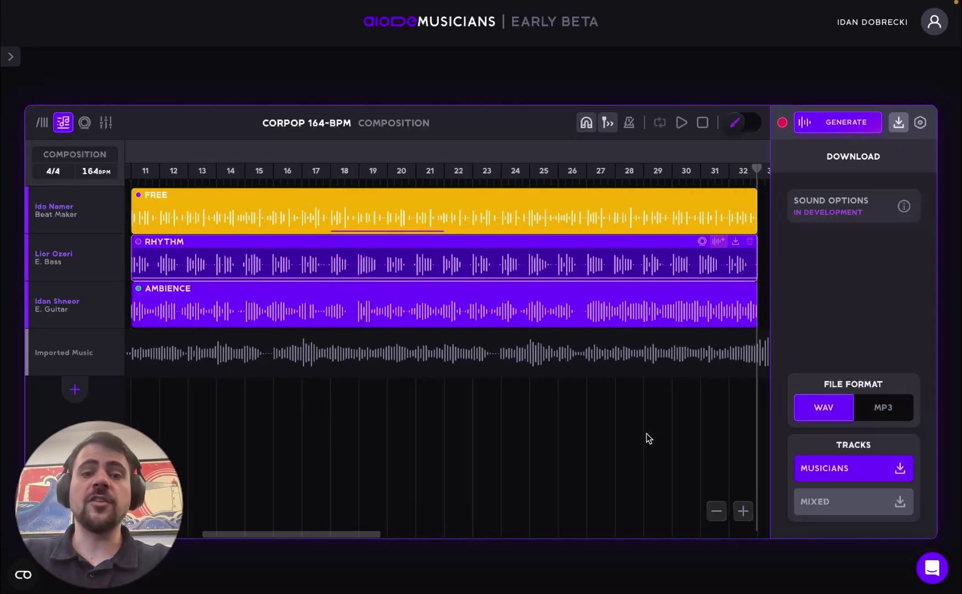
{"action": "scroll", "coordinate": [647, 438], "scroll_direction": "left", "scroll_amount": 2}
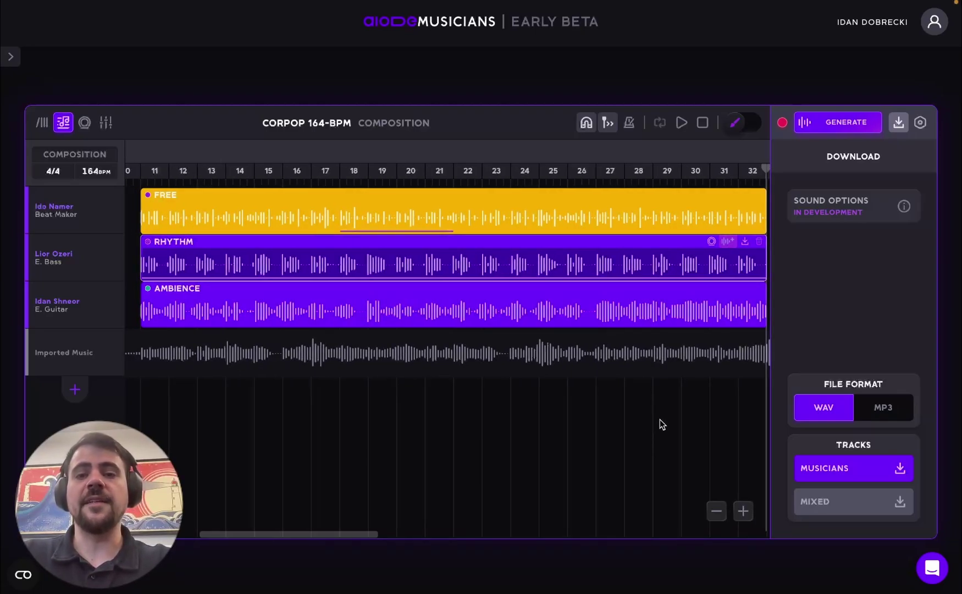